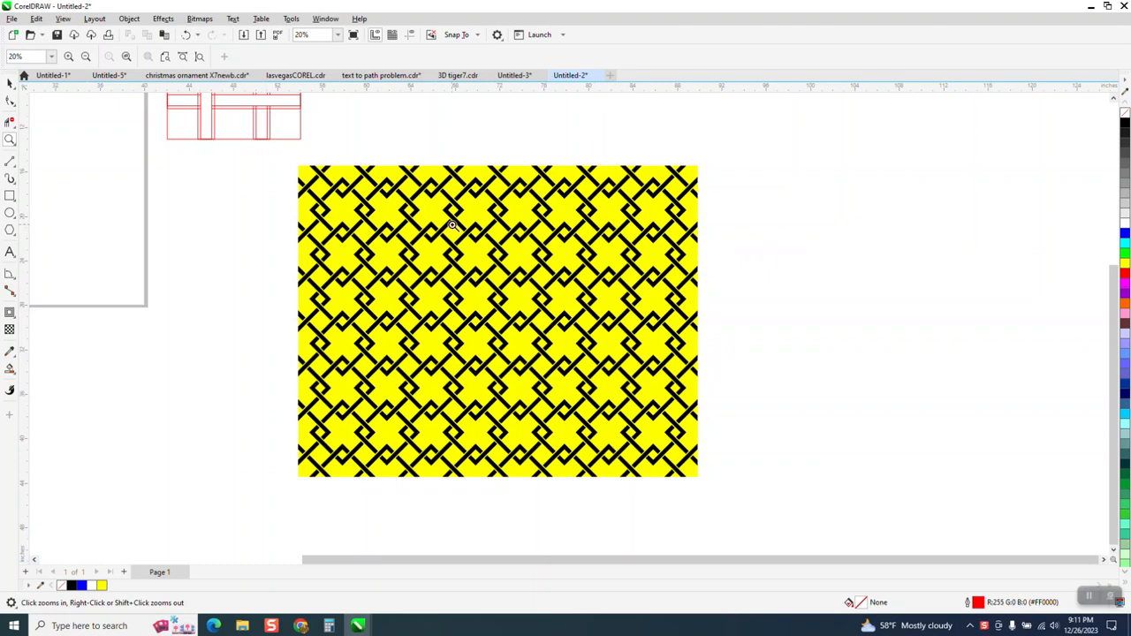
Step: Delete the yellow background behind the black lattice pattern
{"action": "left_click", "coordinate": [11, 83]}
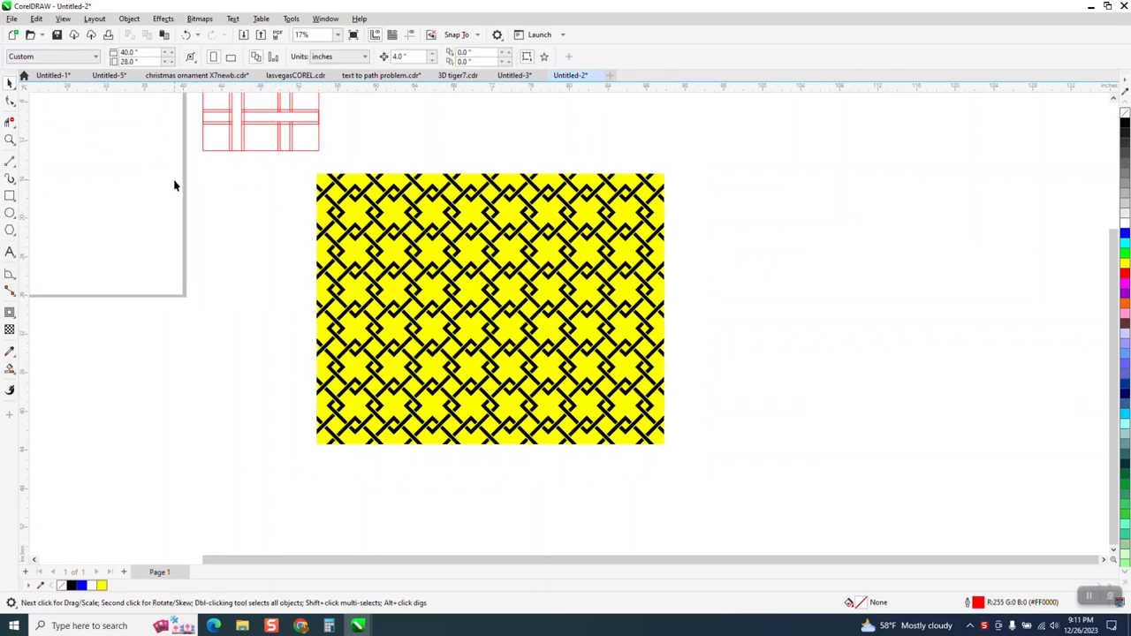
{"action": "left_click", "coordinate": [362, 182]}
{"action": "key", "text": "Delete"}
Step: Set the nudge distance to 36 inches and place a duplicate of the lattice pattern 36 inches to its right
{"action": "left_click_drag", "start_coordinate": [302, 168], "coordinate": [786, 492]}
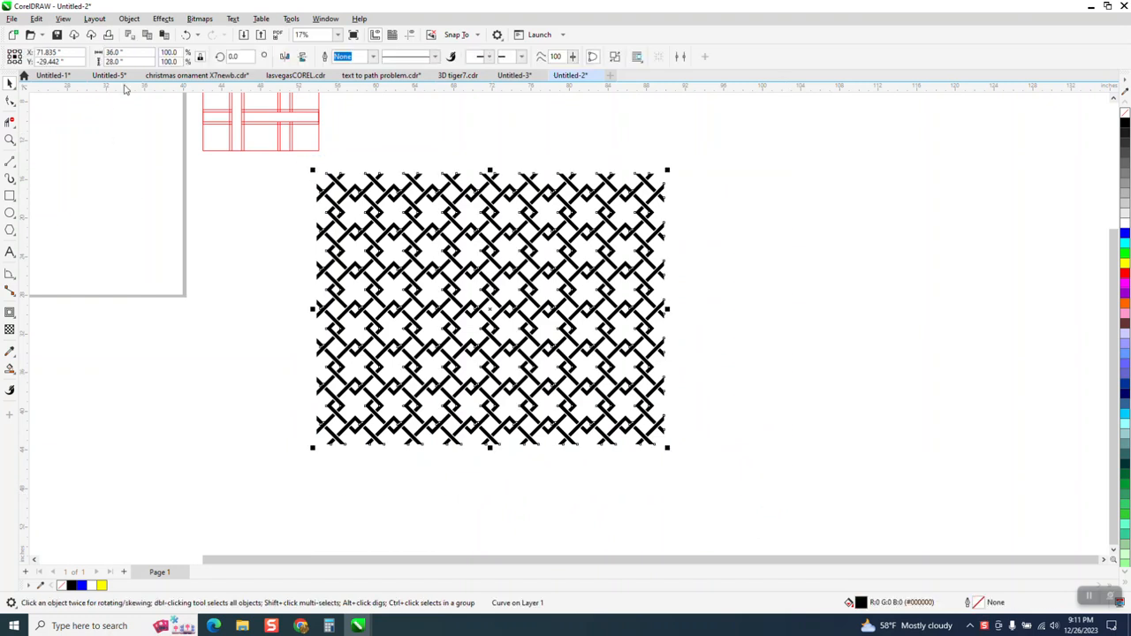
{"action": "left_click", "coordinate": [417, 132]}
{"action": "left_click_drag", "start_coordinate": [418, 58], "coordinate": [364, 68]}
{"action": "type", "text": "36"}
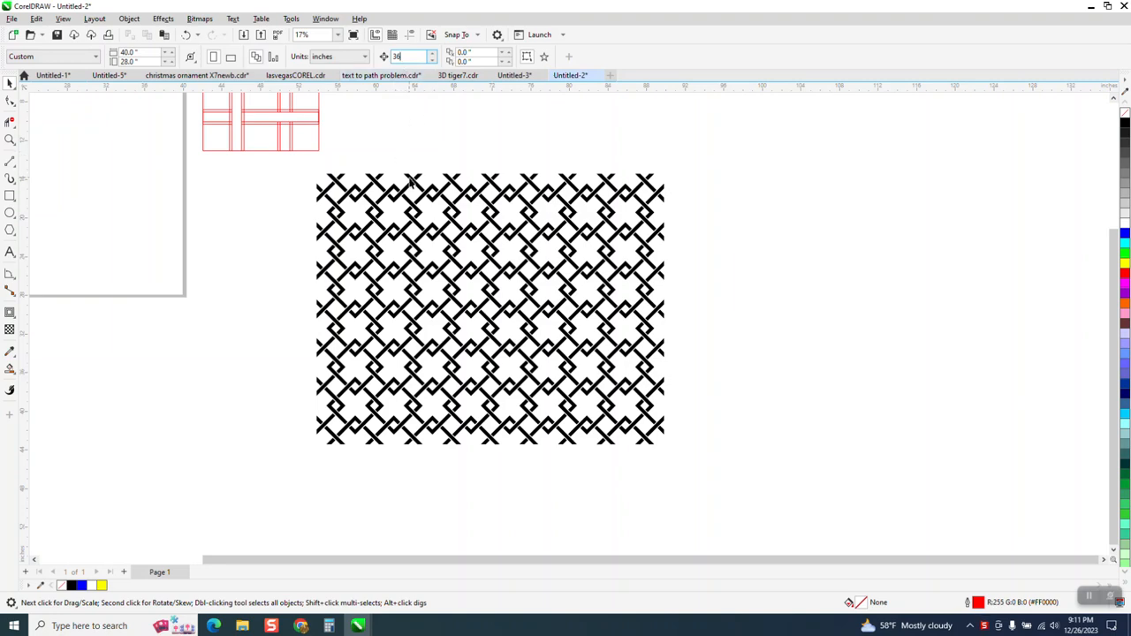
{"action": "left_click", "coordinate": [410, 183]}
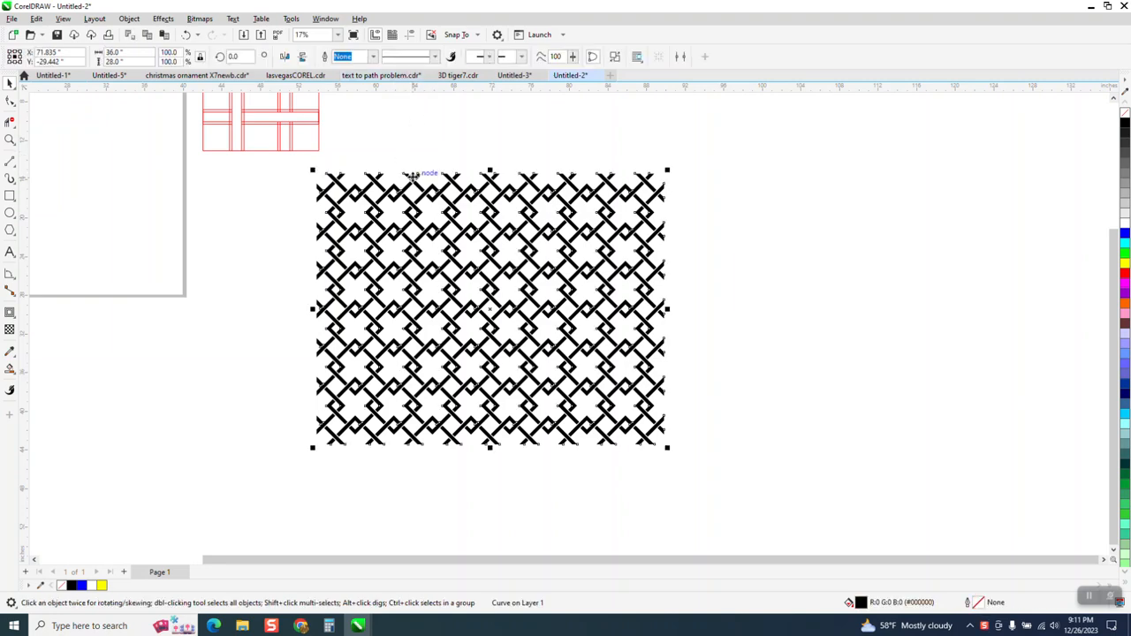
{"action": "key", "text": "ctrl+d"}
{"action": "key", "text": "Right"}
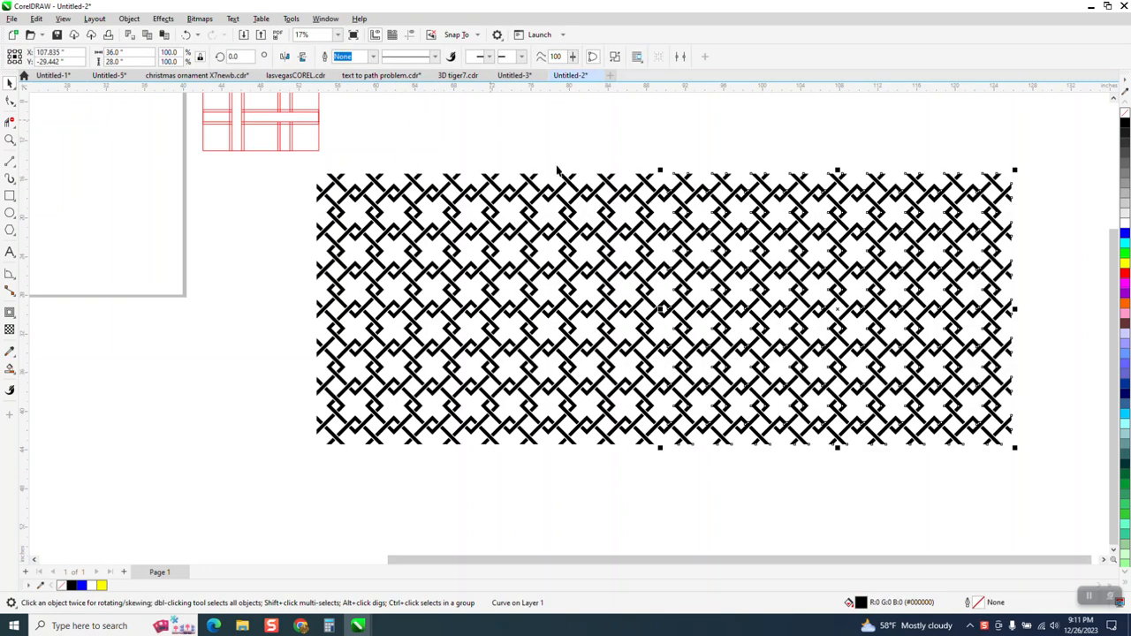
Step: Set the nudge distance to 28 inches and duplicate both lattice patterns 28 inches downward
{"action": "scroll", "coordinate": [448, 198], "scroll_direction": "down", "scroll_amount": 2}
{"action": "left_click_drag", "start_coordinate": [267, 177], "coordinate": [1083, 395]}
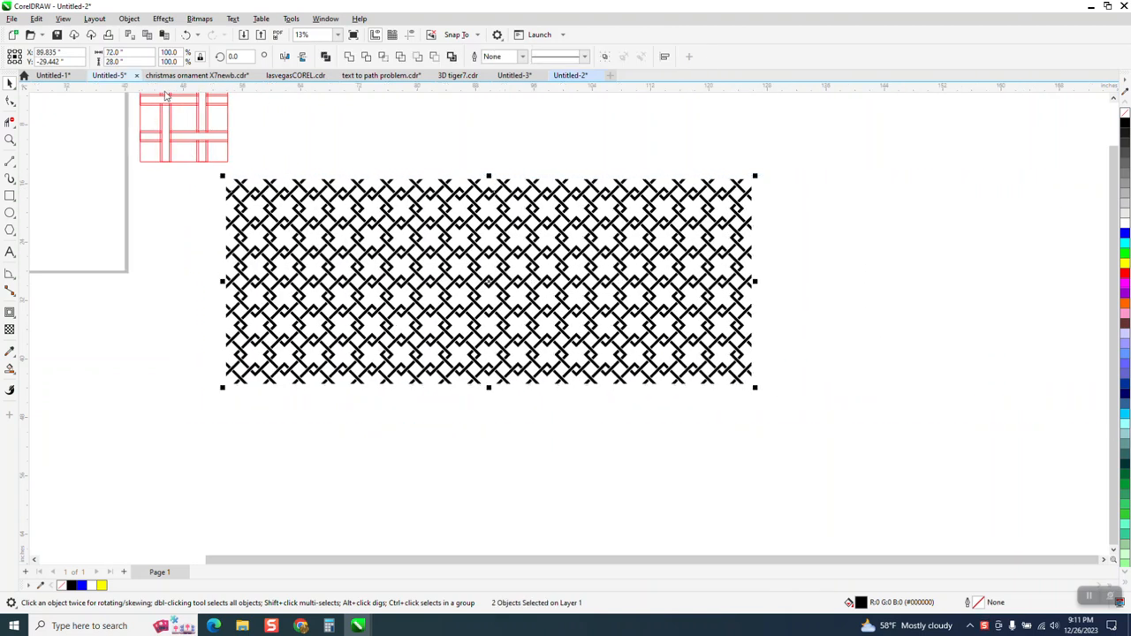
{"action": "left_click", "coordinate": [313, 112]}
{"action": "left_click", "coordinate": [402, 56]}
{"action": "type", "text": "28"}
{"action": "left_click_drag", "start_coordinate": [201, 170], "coordinate": [834, 412]}
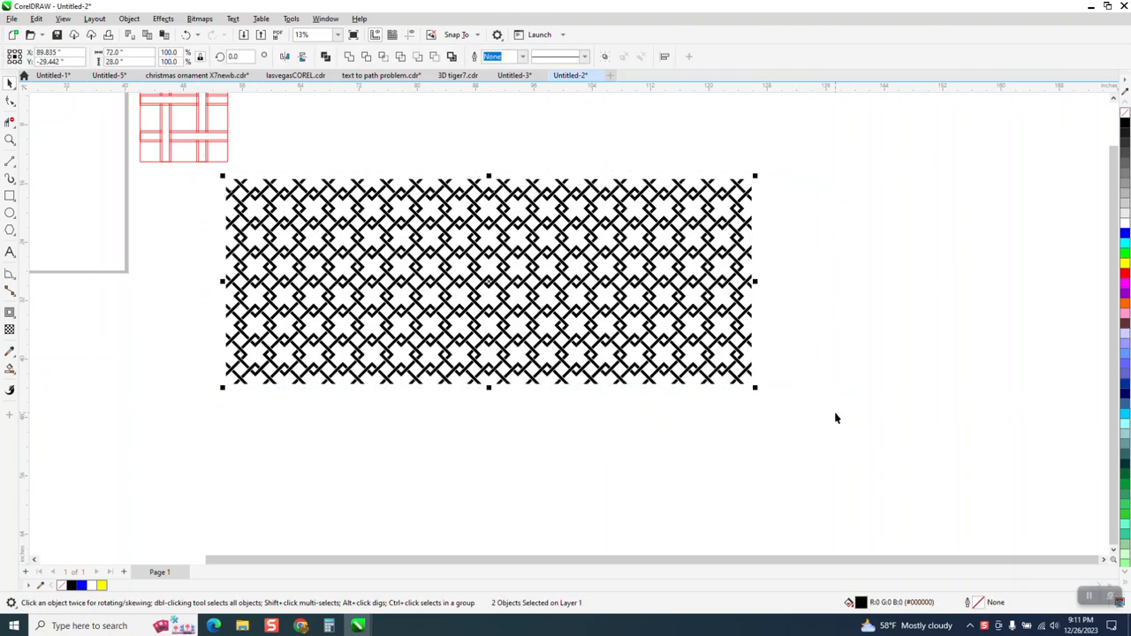
{"action": "key", "text": "KP_Add"}
{"action": "key", "text": "Down"}
Step: Move the block of four lattice patterns up and to the right, farther away from the page
{"action": "scroll", "coordinate": [829, 369], "scroll_direction": "down", "scroll_amount": 1}
{"action": "scroll", "coordinate": [829, 370], "scroll_direction": "down", "scroll_amount": 3}
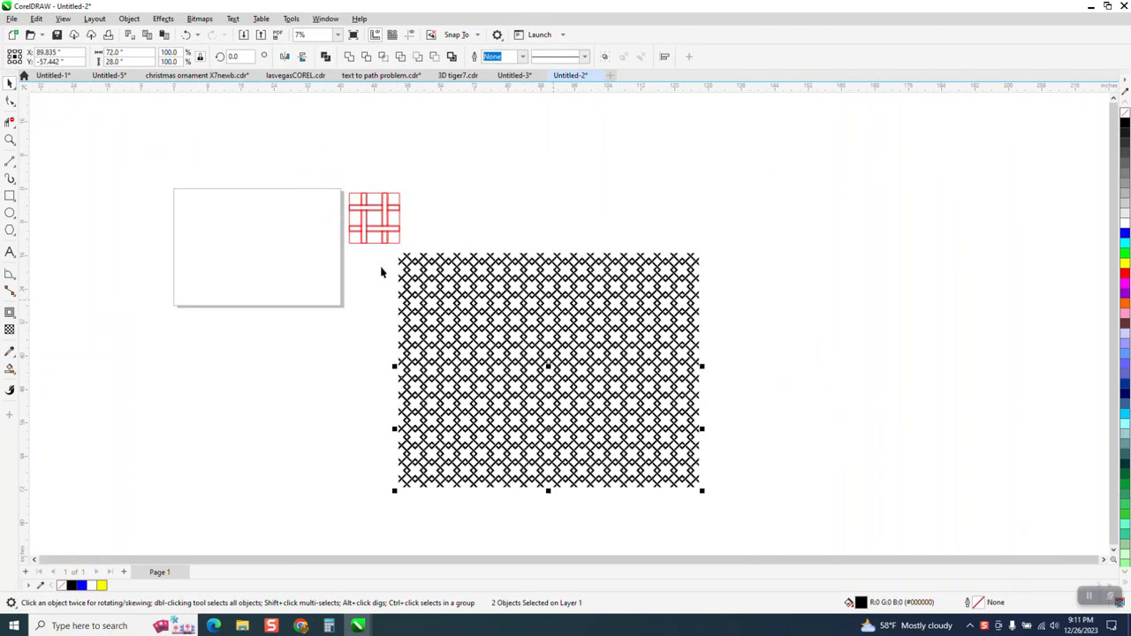
{"action": "left_click_drag", "start_coordinate": [383, 252], "coordinate": [710, 462]}
{"action": "left_click_drag", "start_coordinate": [530, 365], "coordinate": [663, 247]}
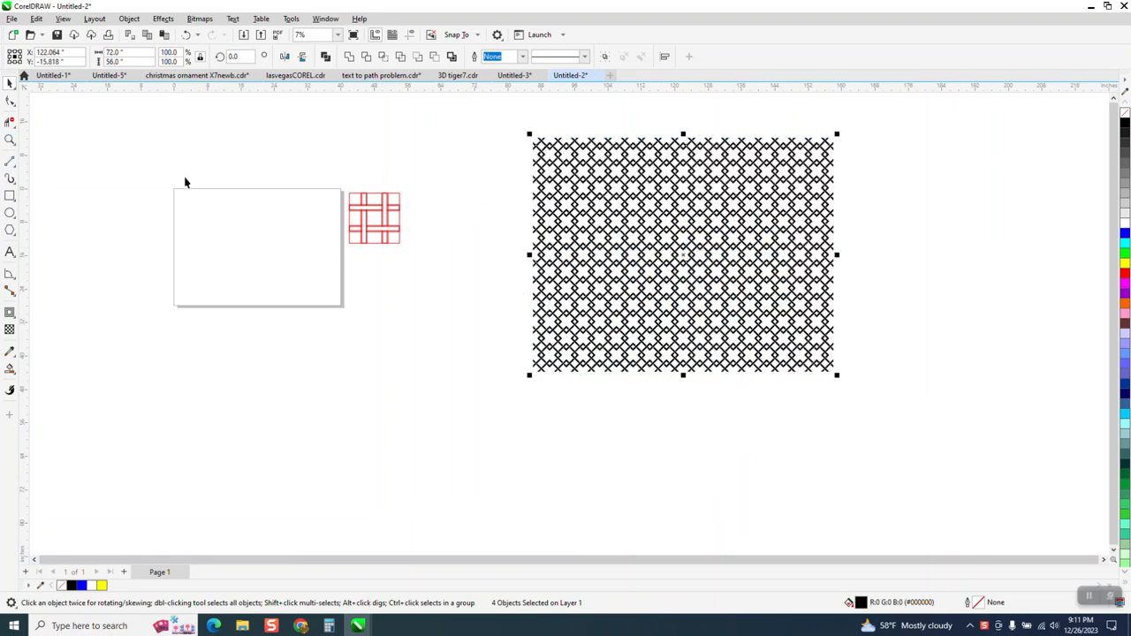
Step: Move the red weave tile from beside the page onto the upper right part of the page
{"action": "left_click", "coordinate": [8, 140]}
{"action": "left_click_drag", "start_coordinate": [336, 184], "coordinate": [446, 263]}
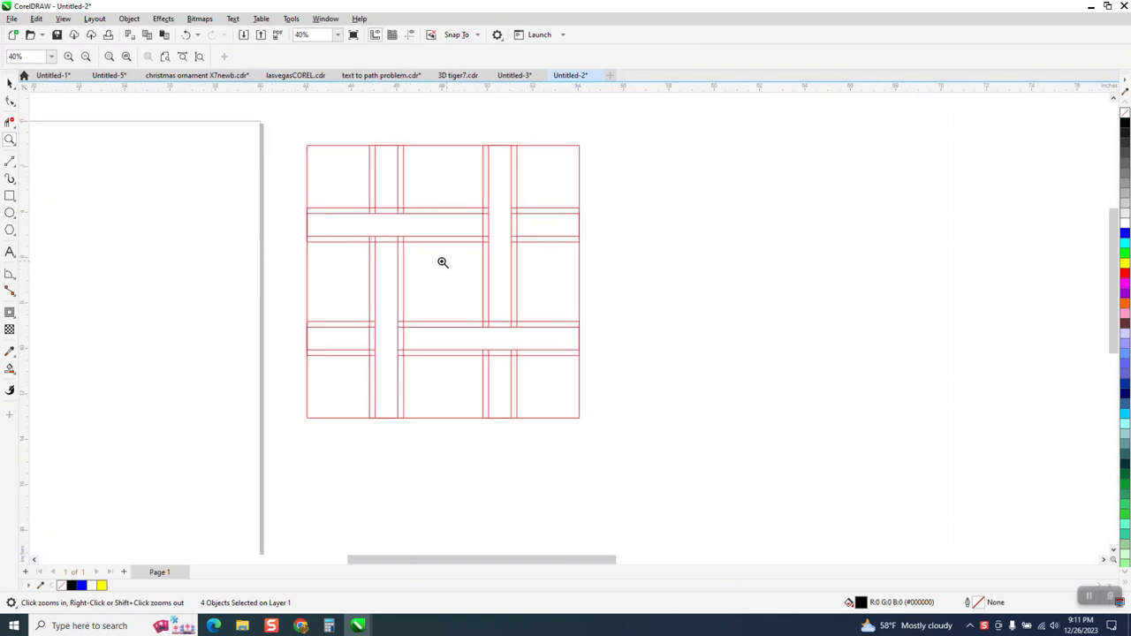
{"action": "left_click", "coordinate": [10, 84]}
{"action": "scroll", "coordinate": [546, 253], "scroll_direction": "down", "scroll_amount": 5}
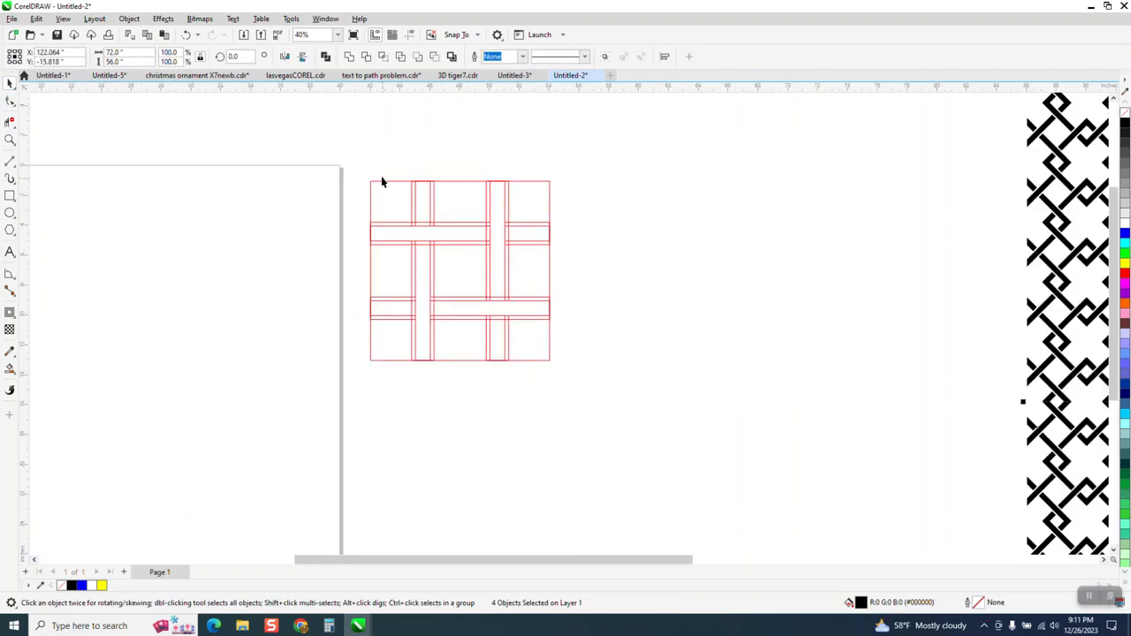
{"action": "left_click_drag", "start_coordinate": [393, 190], "coordinate": [546, 321]}
{"action": "left_click_drag", "start_coordinate": [457, 255], "coordinate": [291, 268]}
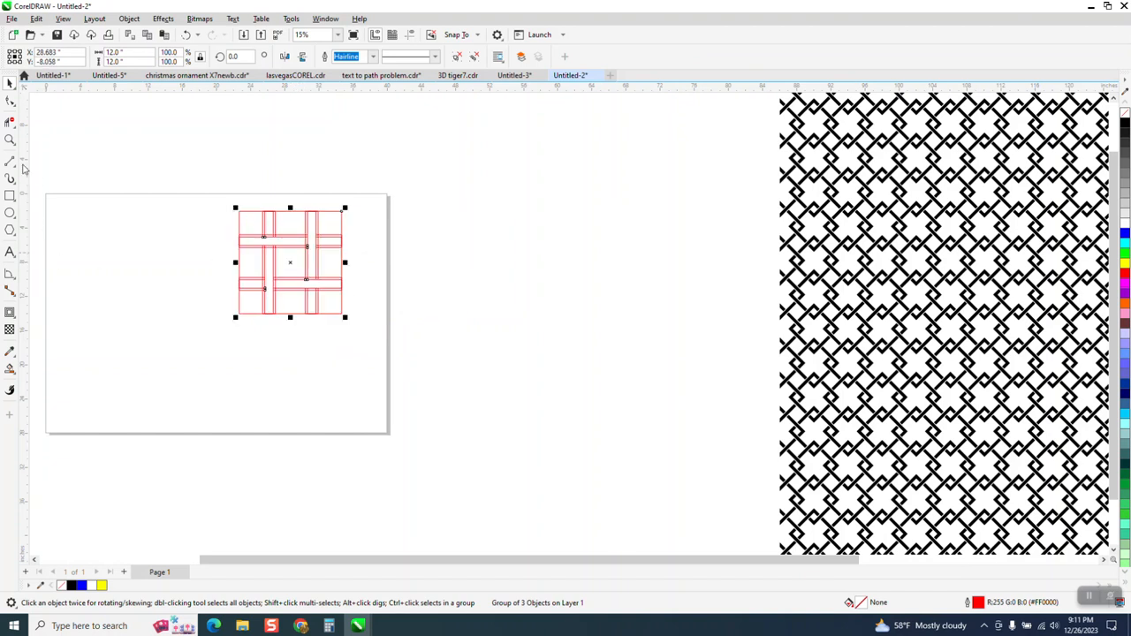
Step: Draw a square on the page to the left of the weave tile and set its size to 12 inches
{"action": "left_click", "coordinate": [10, 140]}
{"action": "left_click_drag", "start_coordinate": [216, 220], "coordinate": [401, 317]}
{"action": "scroll", "coordinate": [424, 321], "scroll_direction": "down", "scroll_amount": 2}
{"action": "scroll", "coordinate": [516, 265], "scroll_direction": "down", "scroll_amount": 2}
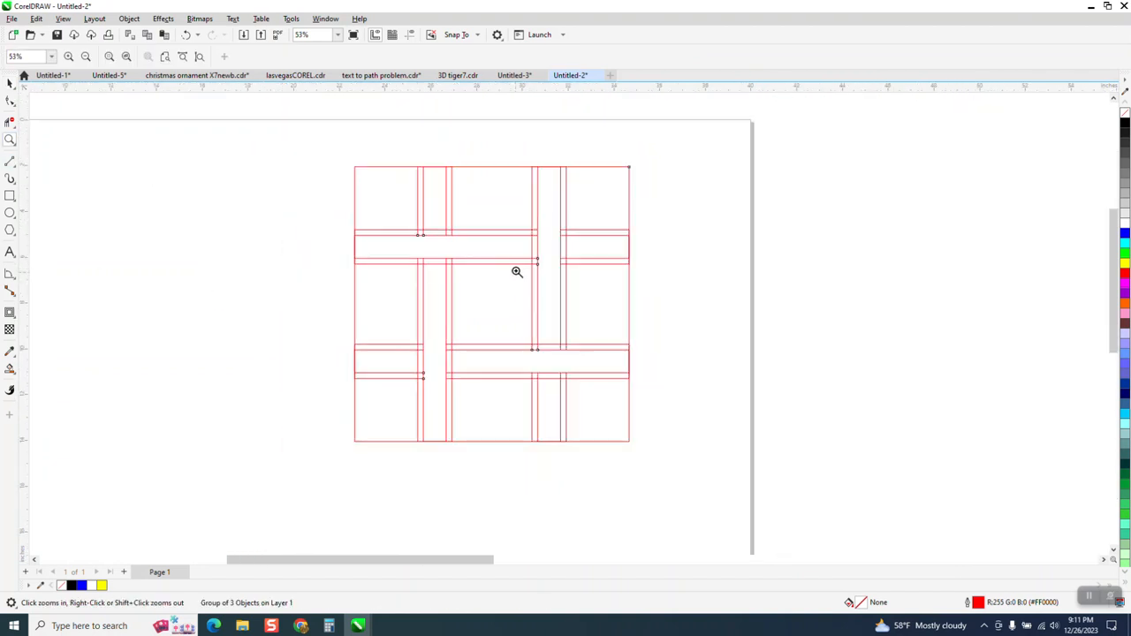
{"action": "left_click", "coordinate": [11, 197]}
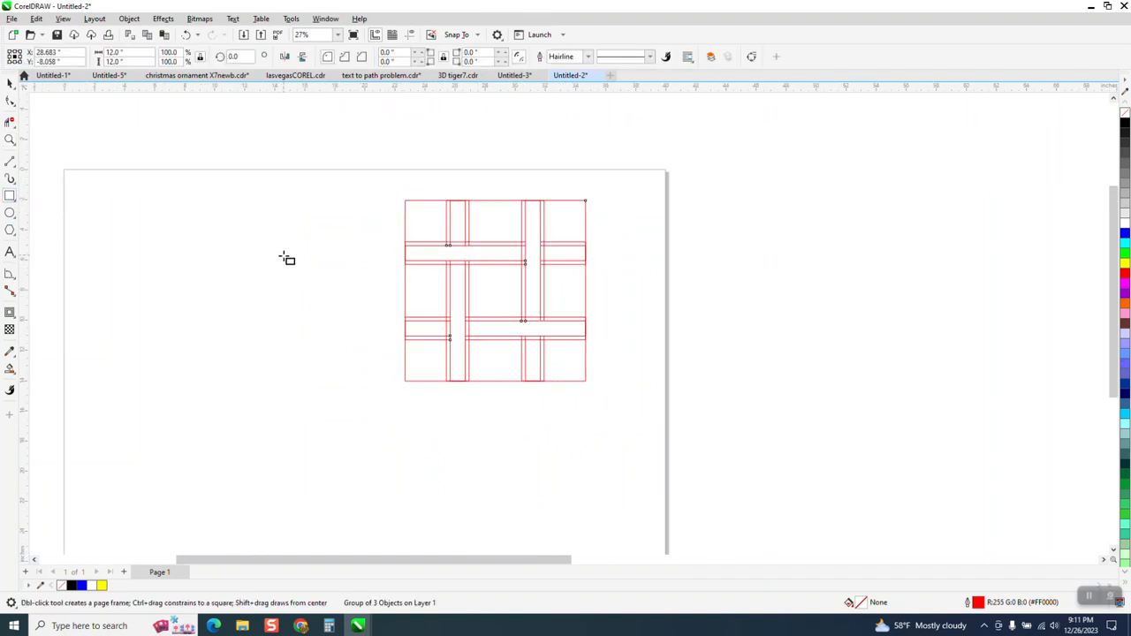
{"action": "mouse_move", "coordinate": [339, 242]}
{"action": "left_mouse_down"}
{"action": "mouse_move", "coordinate": [292, 321]}
{"action": "mouse_move", "coordinate": [193, 411]}
{"action": "mouse_move", "coordinate": [156, 426]}
{"action": "left_mouse_up"}
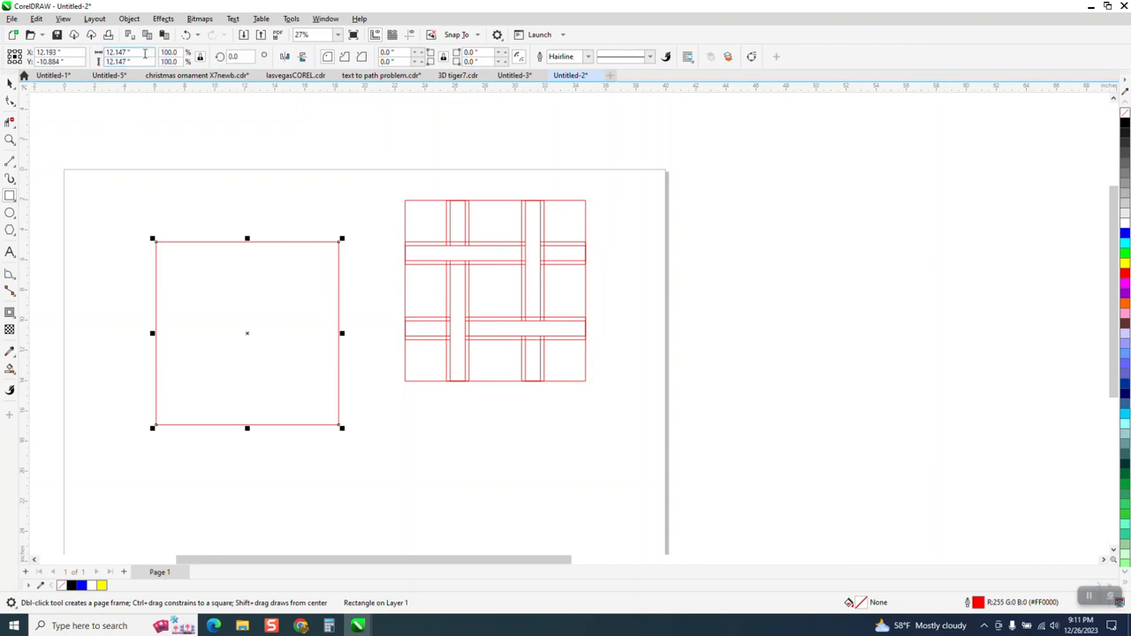
{"action": "type", "text": "12"}
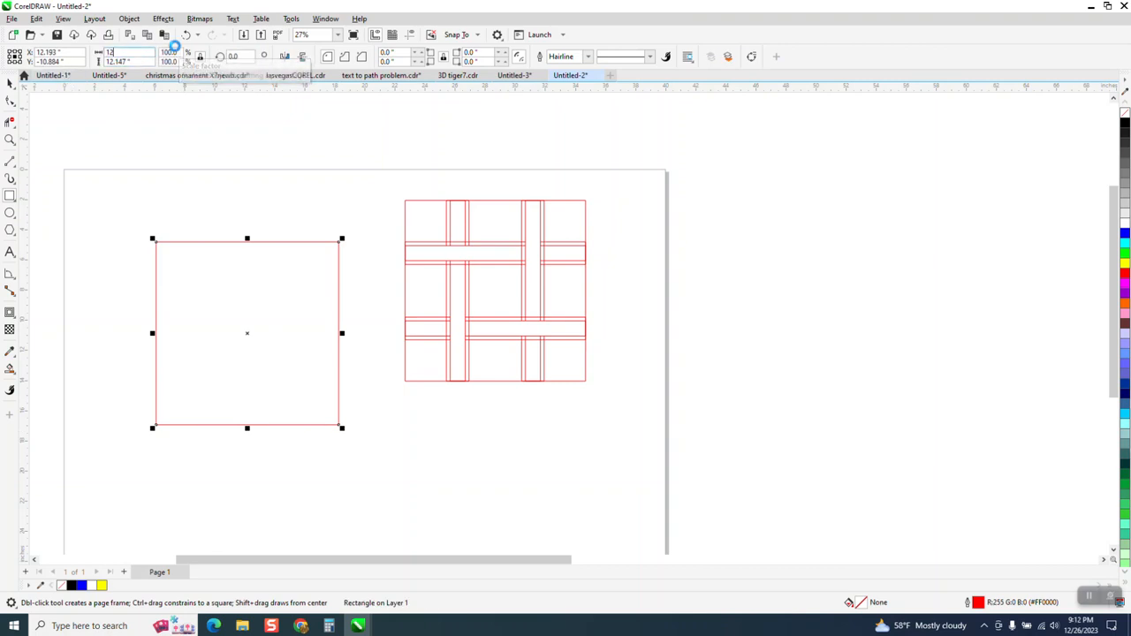
{"action": "key", "text": "Return"}
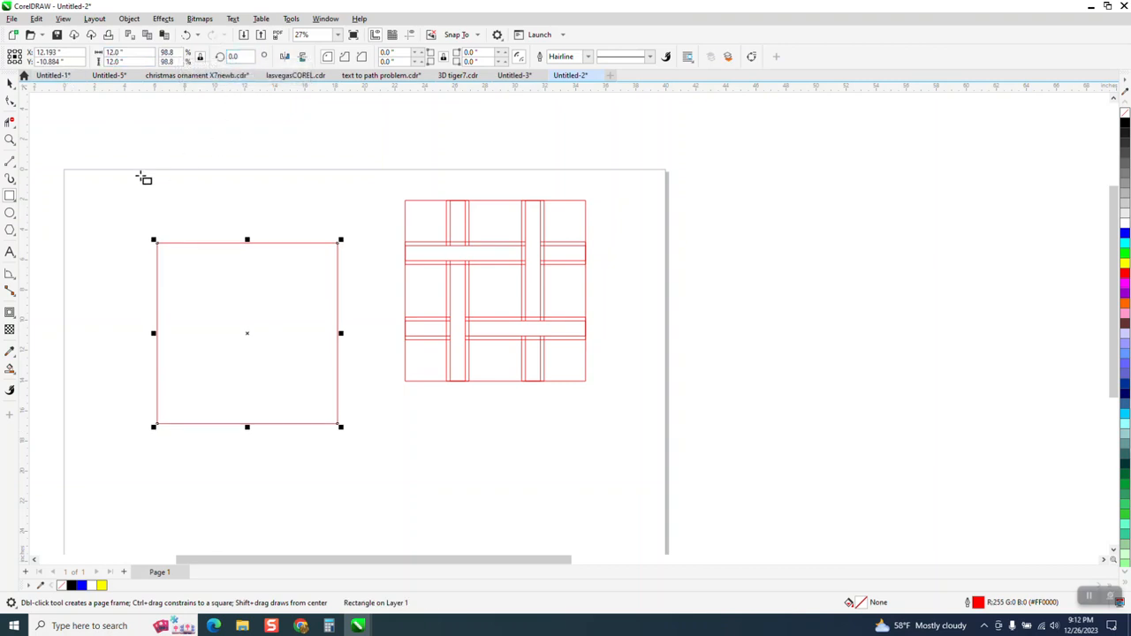
Step: Draw a narrow vertical rectangle left of the square and set it to 1 inch wide and 12 inches high
{"action": "left_click", "coordinate": [9, 196]}
{"action": "left_click_drag", "start_coordinate": [101, 169], "coordinate": [120, 419]}
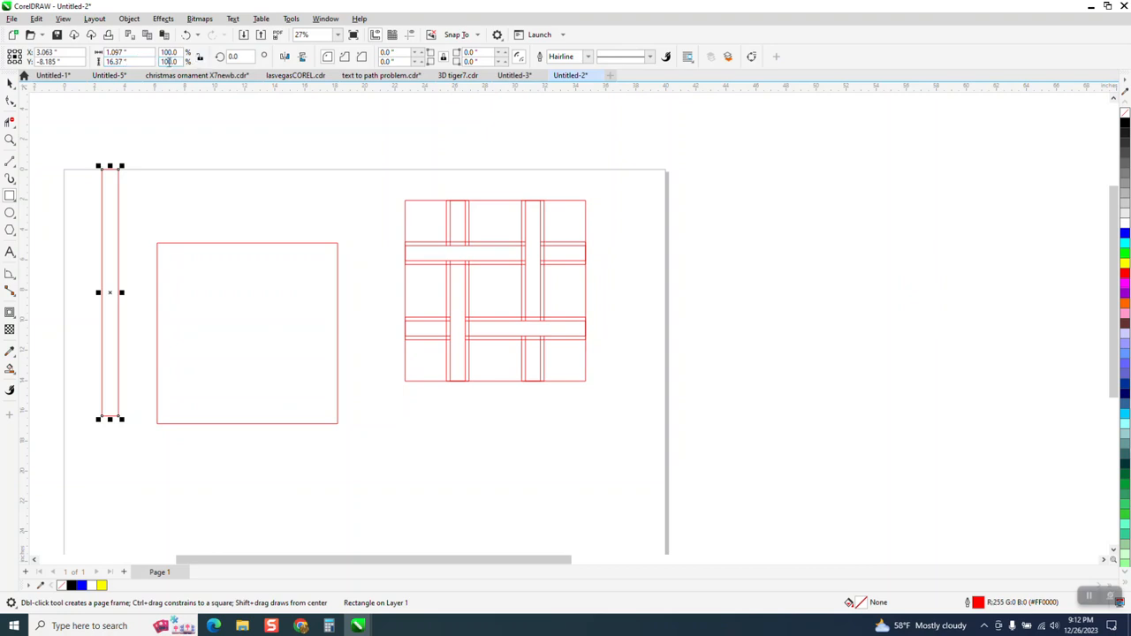
{"action": "left_click", "coordinate": [118, 61]}
{"action": "type", "text": "12"}
{"action": "left_click", "coordinate": [128, 53]}
{"action": "type", "text": "1"}
{"action": "key", "text": "Return"}
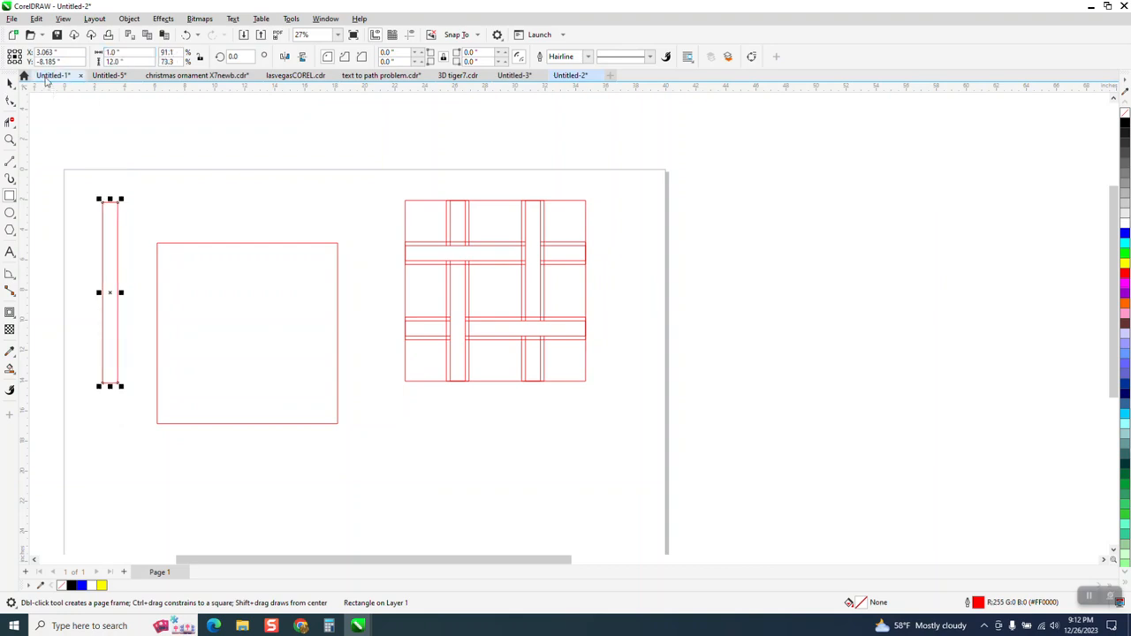
Step: Snap the 1-inch strip inside the square's left edge and place a copy inside its right edge
{"action": "left_click", "coordinate": [10, 83]}
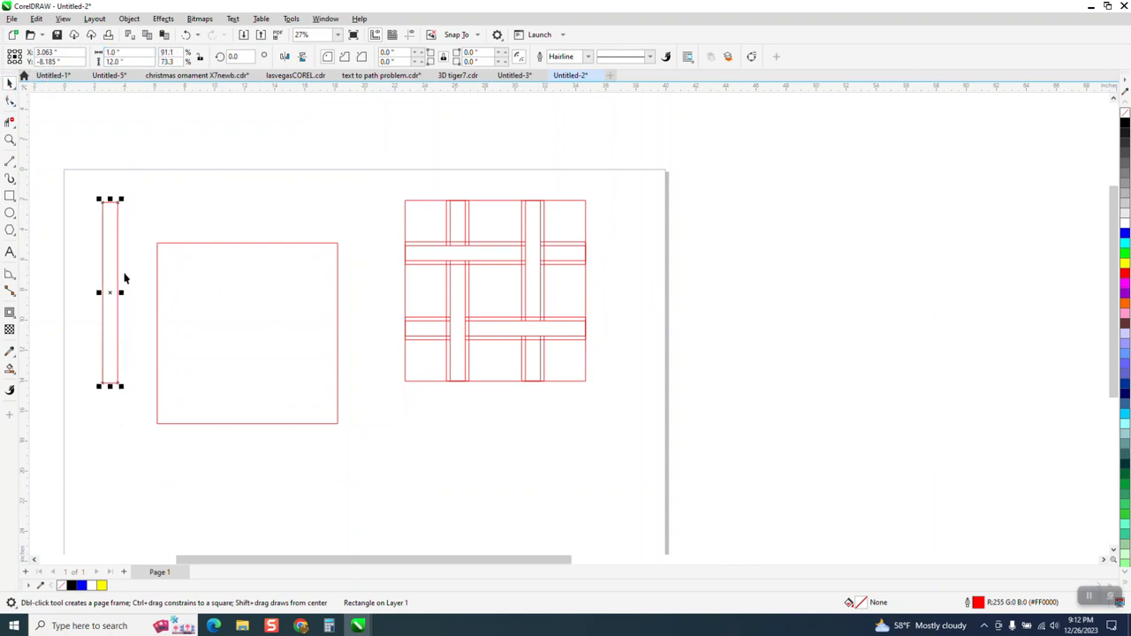
{"action": "left_click_drag", "start_coordinate": [103, 203], "coordinate": [159, 250]}
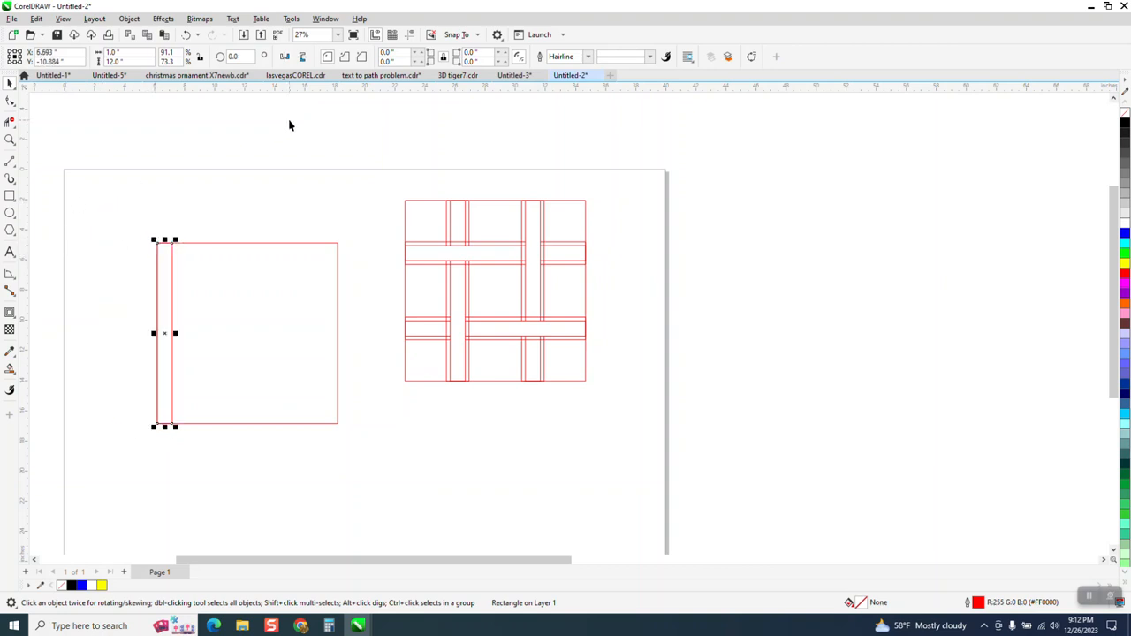
{"action": "left_click_drag", "start_coordinate": [171, 242], "coordinate": [338, 244]}
{"action": "left_click", "coordinate": [336, 210]}
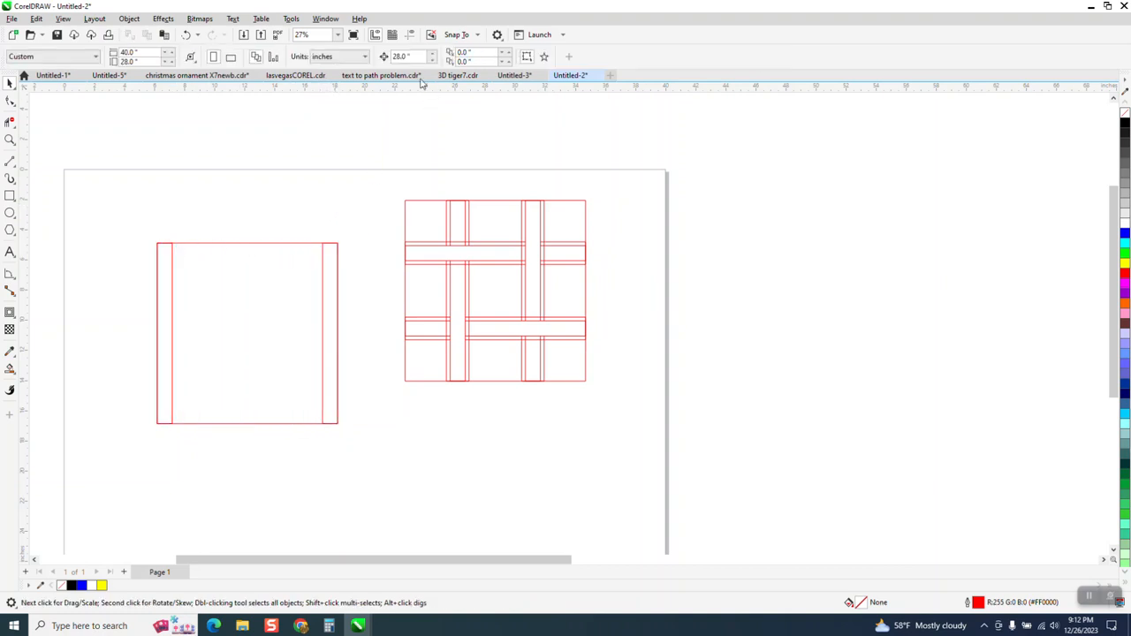
Step: Set the nudge distance to 3 inches and shift both vertical strips 3 inches inward from the square's edges
{"action": "double_click", "coordinate": [412, 56]}
{"action": "type", "text": "3"}
{"action": "left_click", "coordinate": [324, 258]}
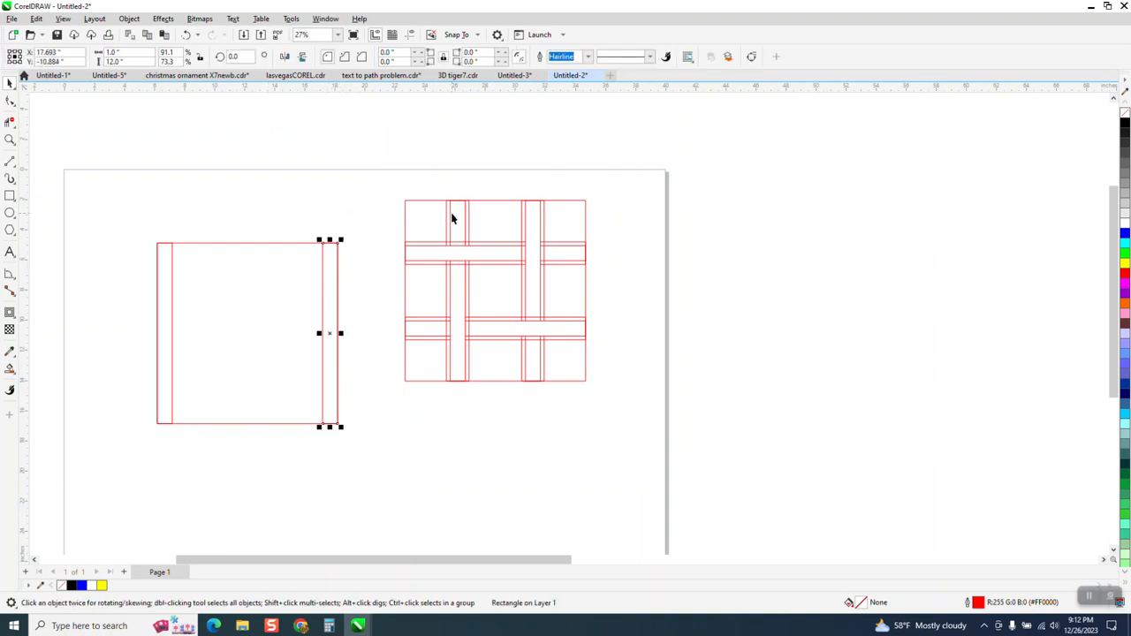
{"action": "key", "text": "Left"}
{"action": "left_click", "coordinate": [173, 310]}
{"action": "key", "text": "Right"}
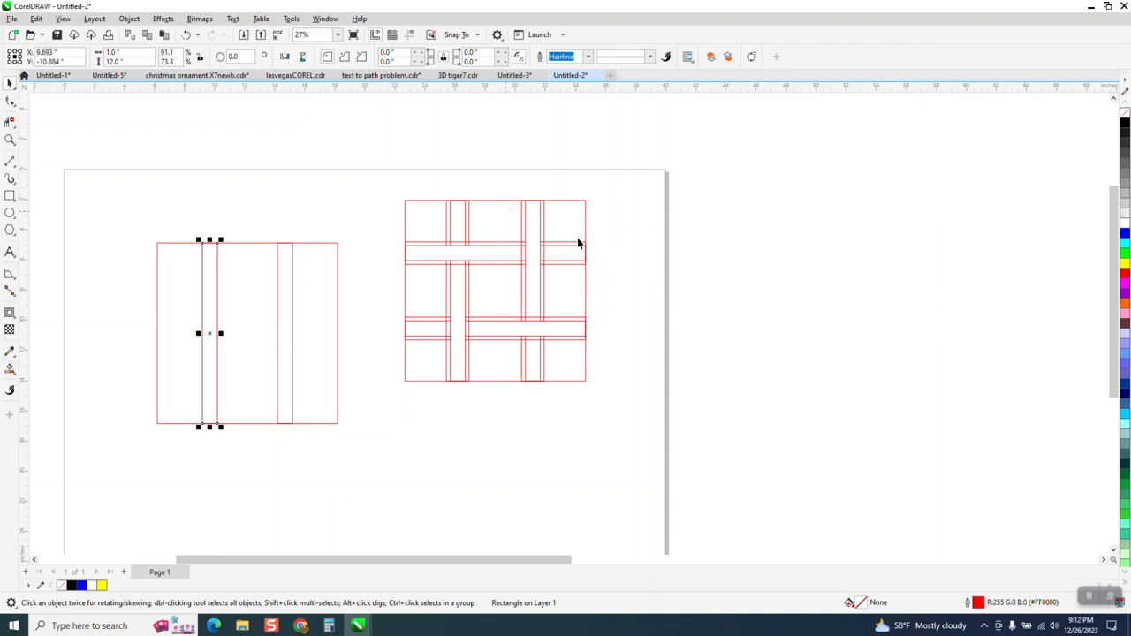
Step: Duplicate the left vertical strip in place and set the copy's width to 1.5 inches
{"action": "mouse_move", "coordinate": [136, 215]}
{"action": "left_mouse_down"}
{"action": "mouse_move", "coordinate": [381, 459]}
{"action": "mouse_move", "coordinate": [318, 384]}
{"action": "left_mouse_up"}
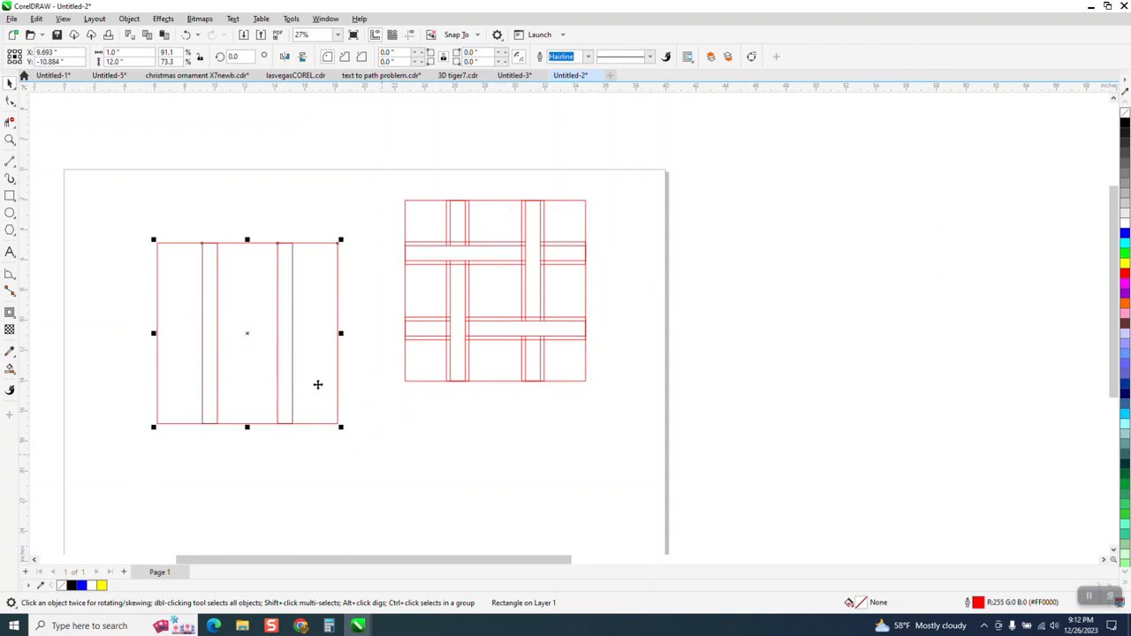
{"action": "left_click", "coordinate": [182, 217]}
{"action": "left_click_drag", "start_coordinate": [184, 229], "coordinate": [241, 442]}
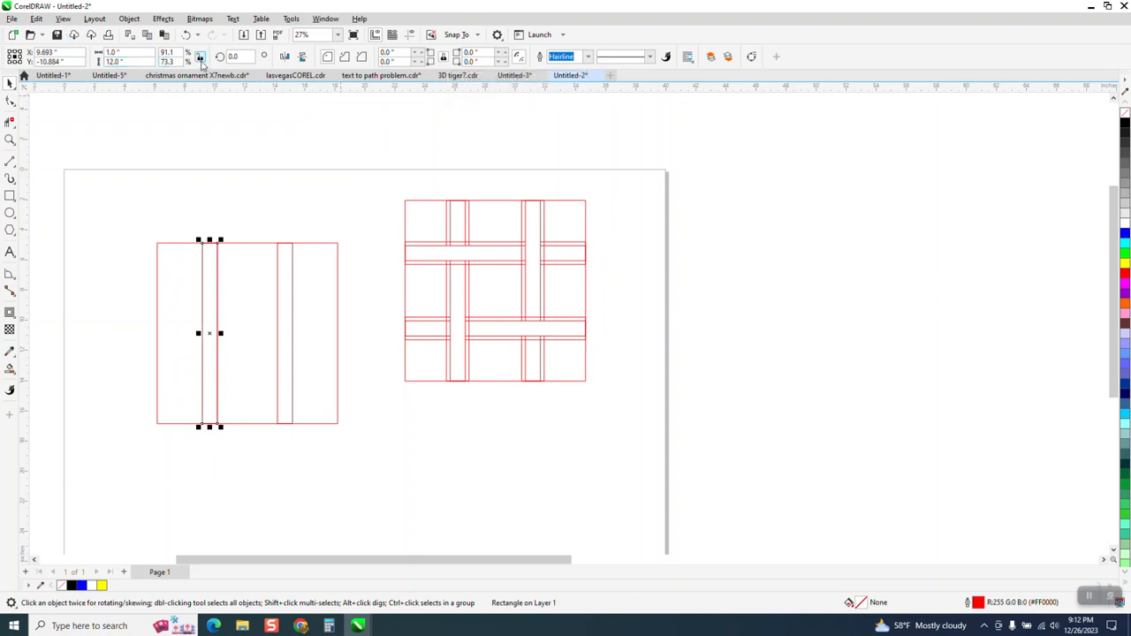
{"action": "left_click", "coordinate": [129, 54]}
{"action": "type", "text": "1.5"}
{"action": "key", "text": "Return"}
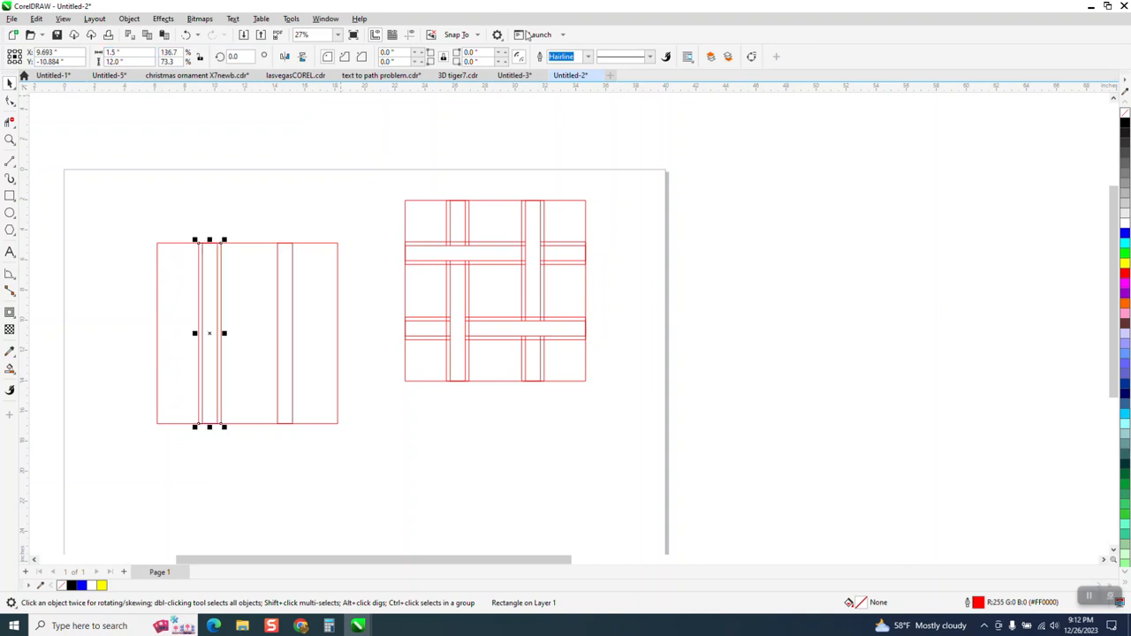
{"action": "left_click", "coordinate": [278, 273]}
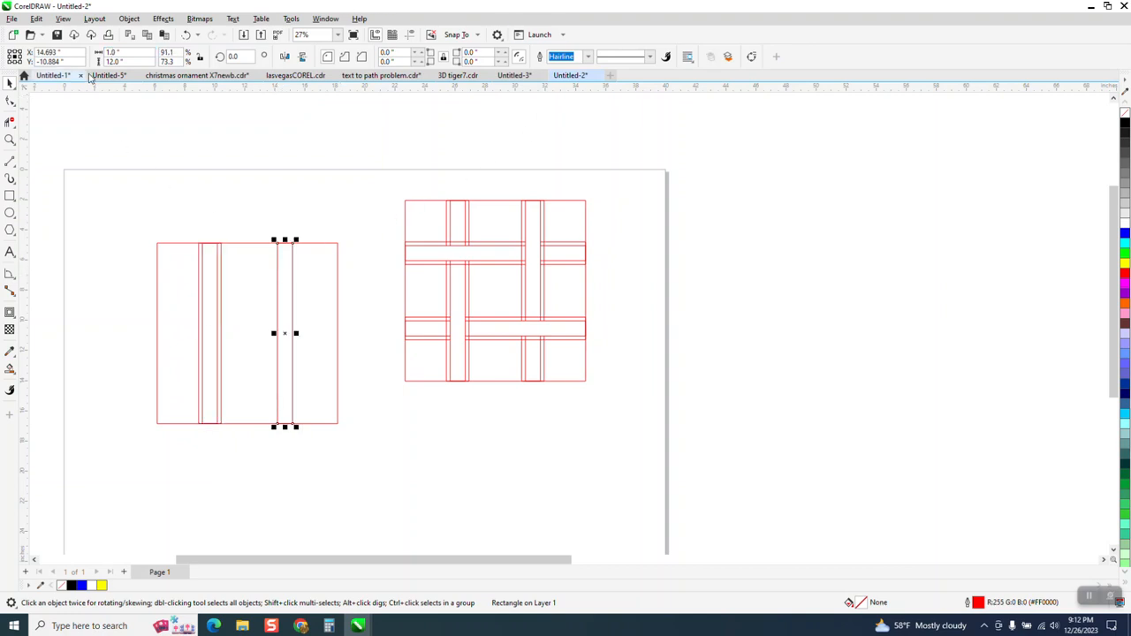
{"action": "left_click", "coordinate": [129, 53]}
{"action": "type", "text": "1.5"}
{"action": "key", "text": "Return"}
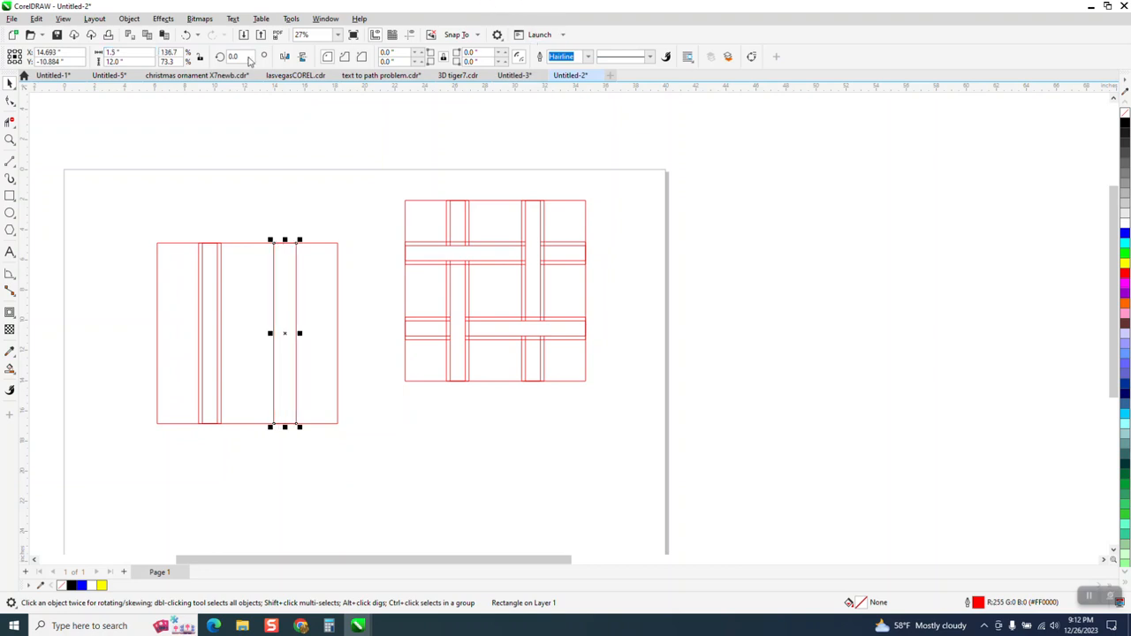
{"action": "left_click", "coordinate": [186, 36]}
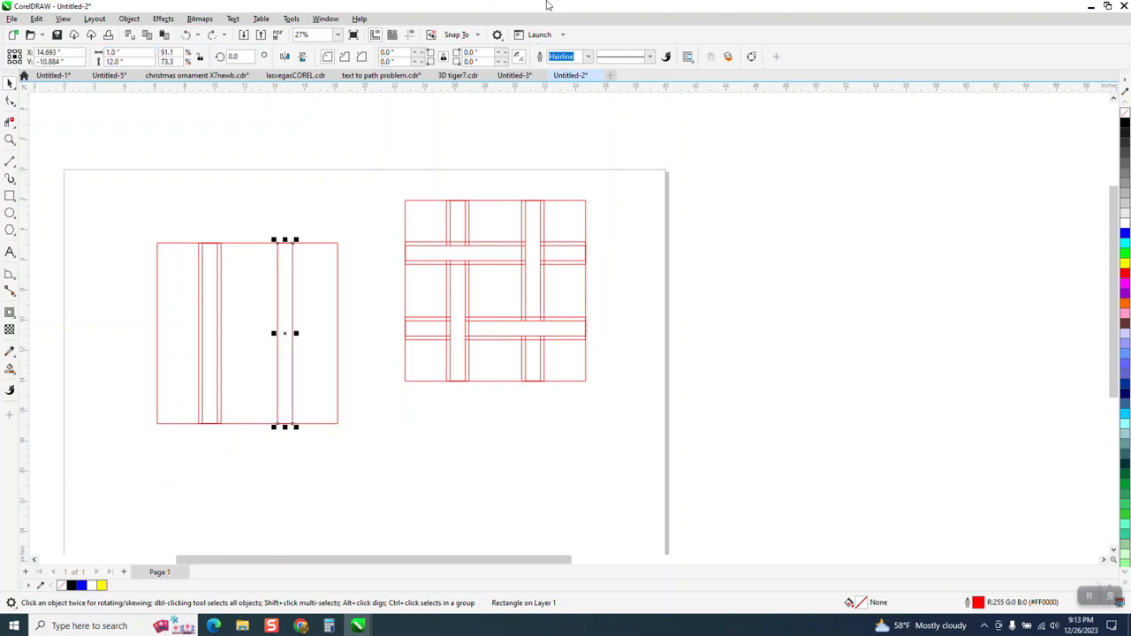
Step: Duplicate the right vertical strip in place and set the copy's width to 1.5 inches
{"action": "key", "text": "ctrl+v"}
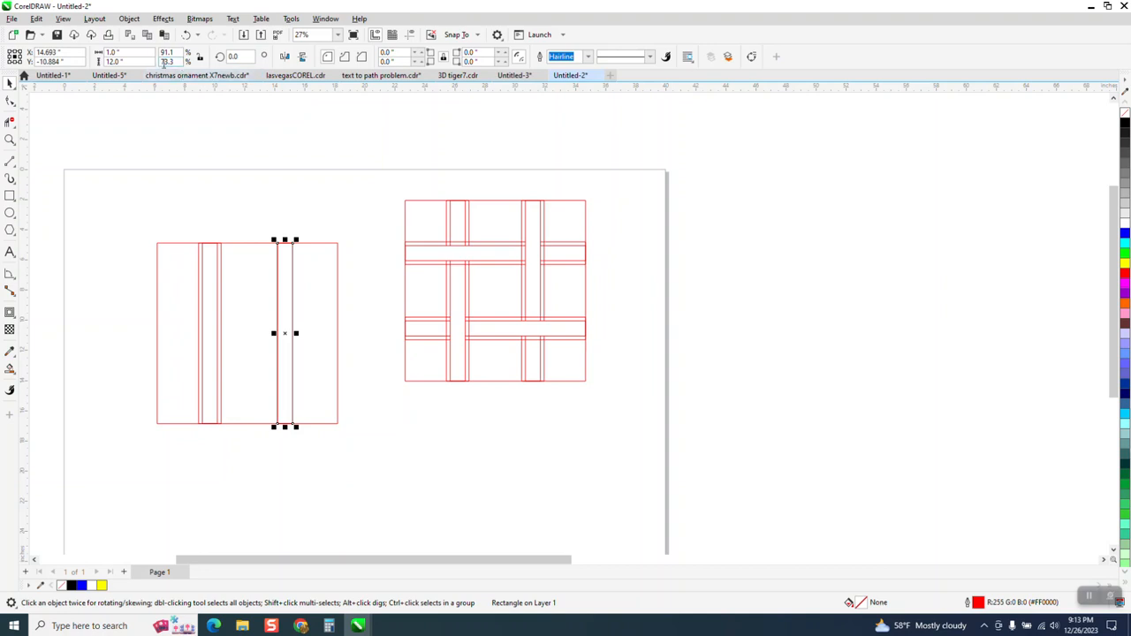
{"action": "double_click", "coordinate": [113, 53]}
{"action": "type", "text": "1.5"}
{"action": "key", "text": "Return"}
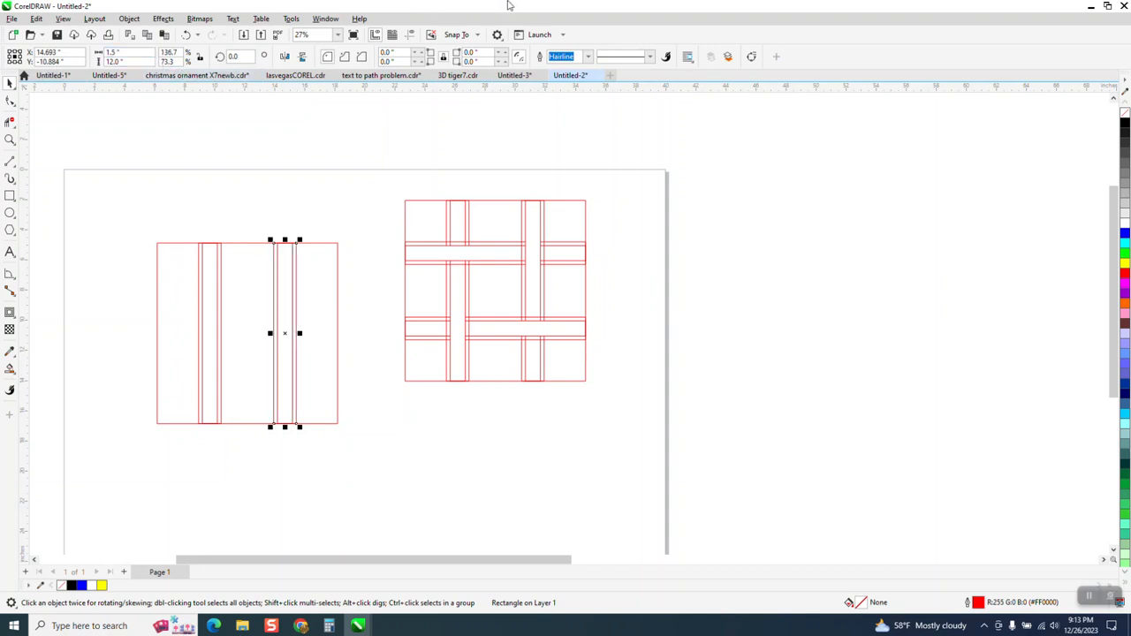
Step: Group the four vertical strips and rotate an in-place duplicate of the group 90 degrees to form the horizontal strips
{"action": "left_click_drag", "start_coordinate": [187, 215], "coordinate": [313, 454]}
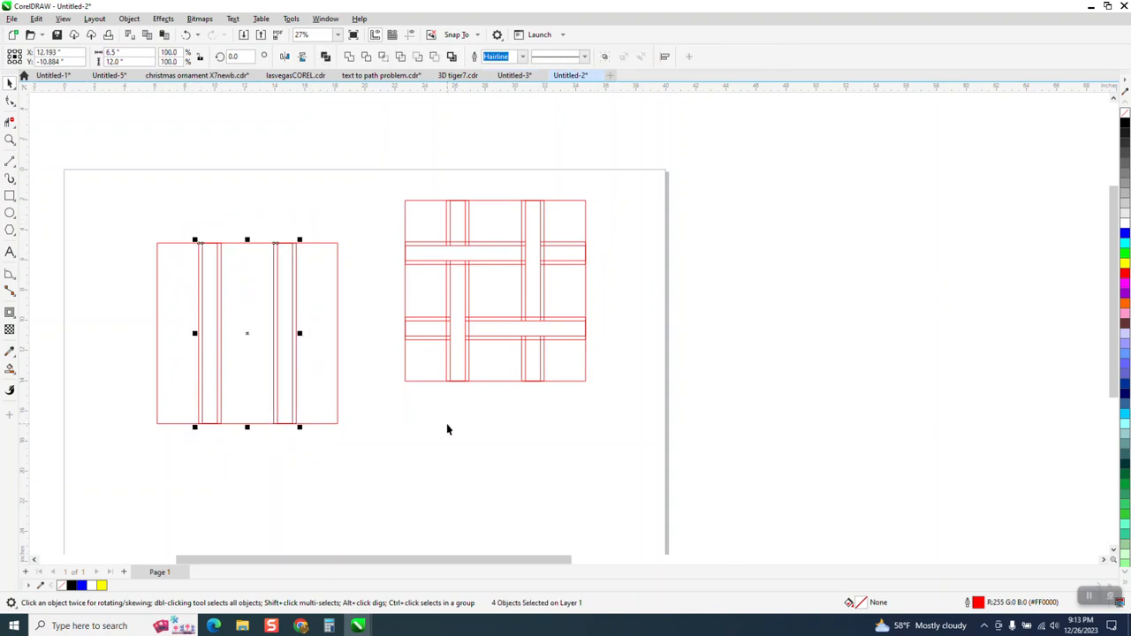
{"action": "key", "text": "ctrl+g"}
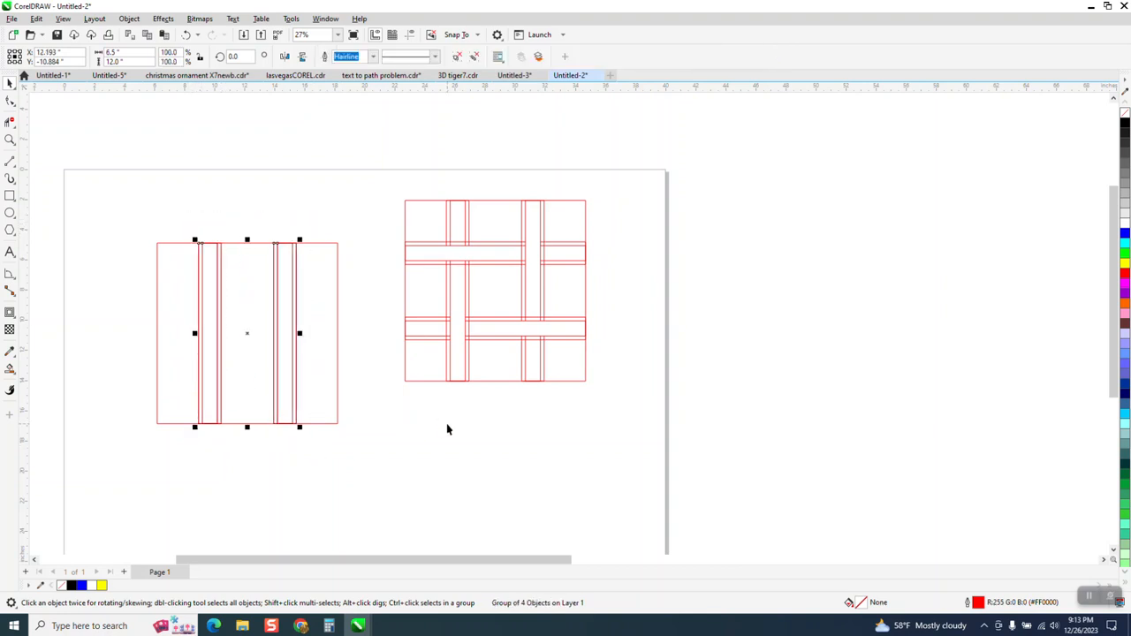
{"action": "type", "text": "90"}
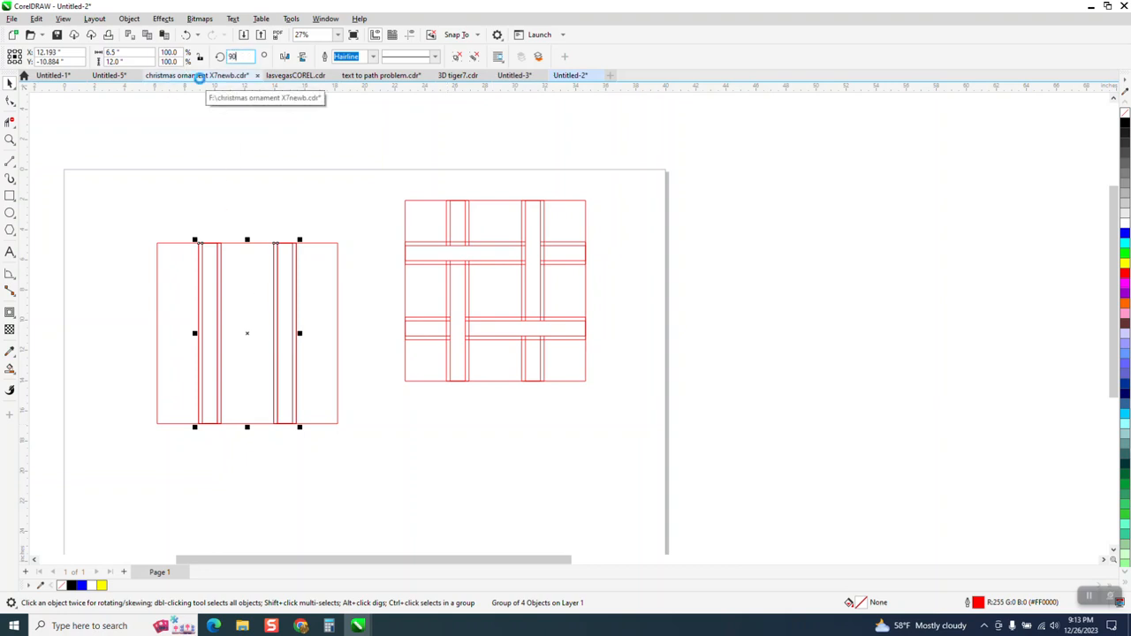
{"action": "key", "text": "Return"}
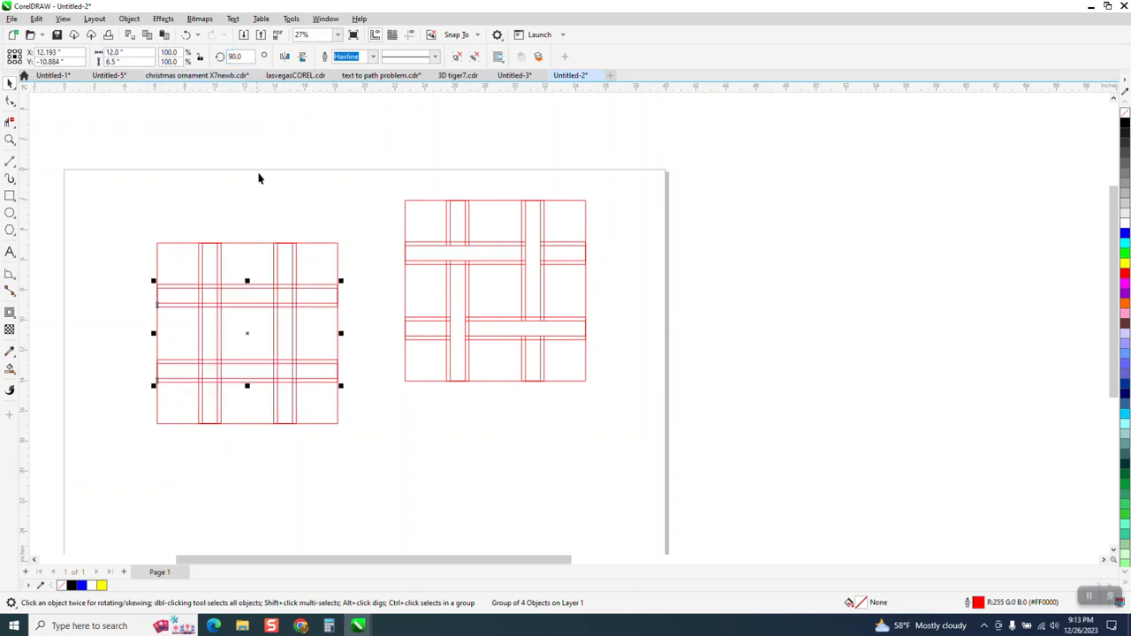
Step: Move the finished reference tile directly beside the new tile so the two can be compared
{"action": "left_click_drag", "start_coordinate": [388, 197], "coordinate": [625, 425]}
{"action": "left_click_drag", "start_coordinate": [495, 303], "coordinate": [434, 341]}
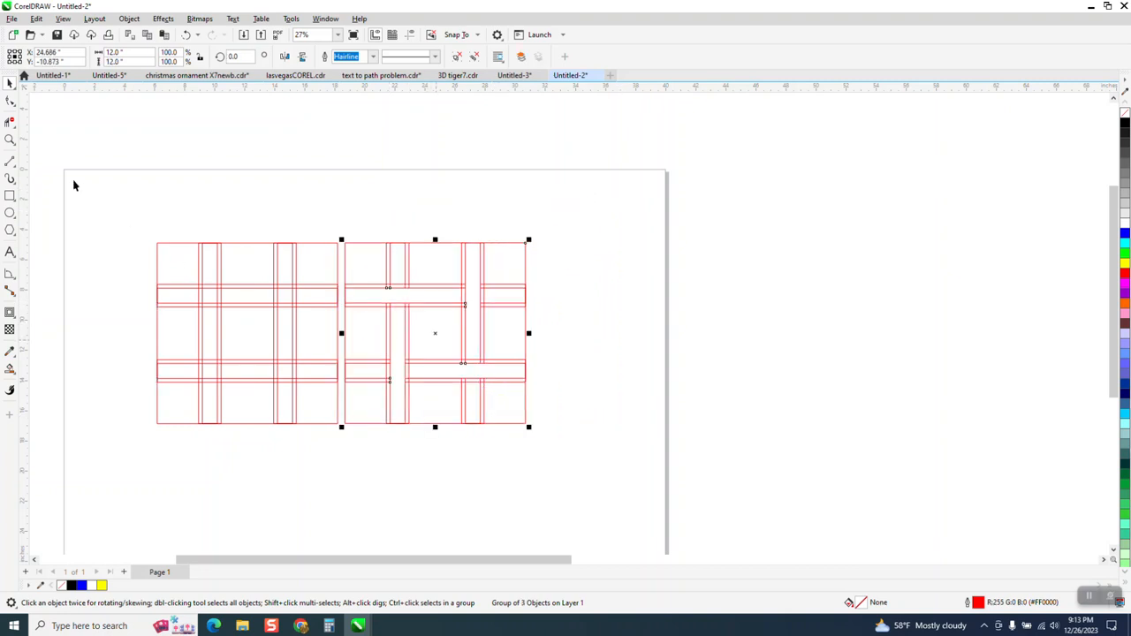
{"action": "left_click", "coordinate": [9, 139]}
{"action": "left_click_drag", "start_coordinate": [129, 221], "coordinate": [623, 446]}
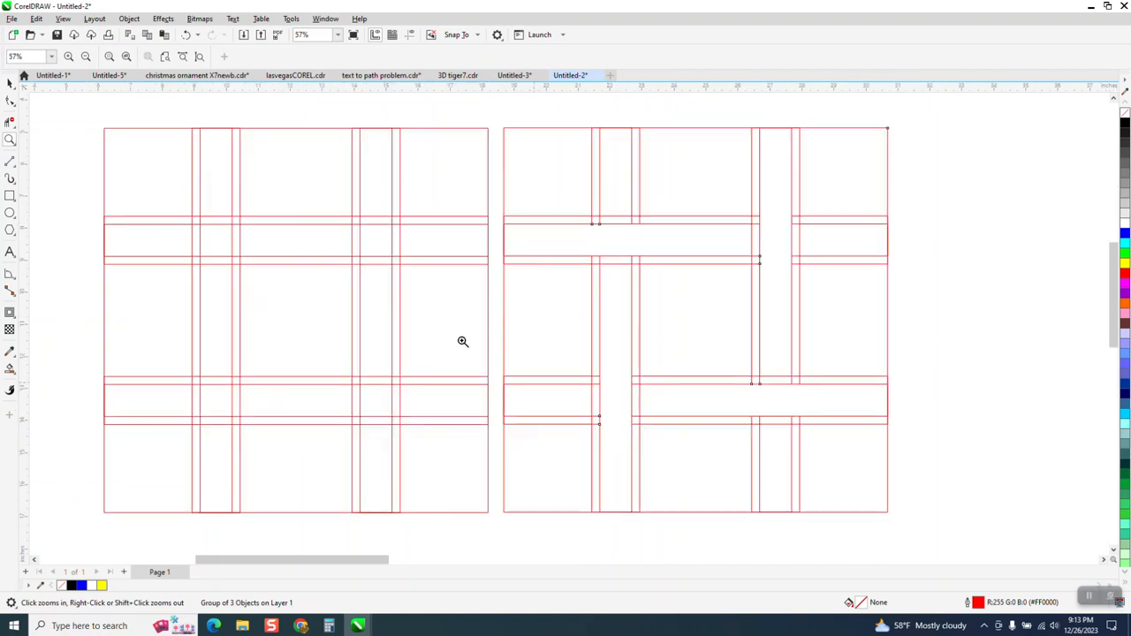
Step: Delete the crossing line segments at all four strip intersections of the new tile, matching the reference tile's over-under weave
{"action": "left_click", "coordinate": [9, 122]}
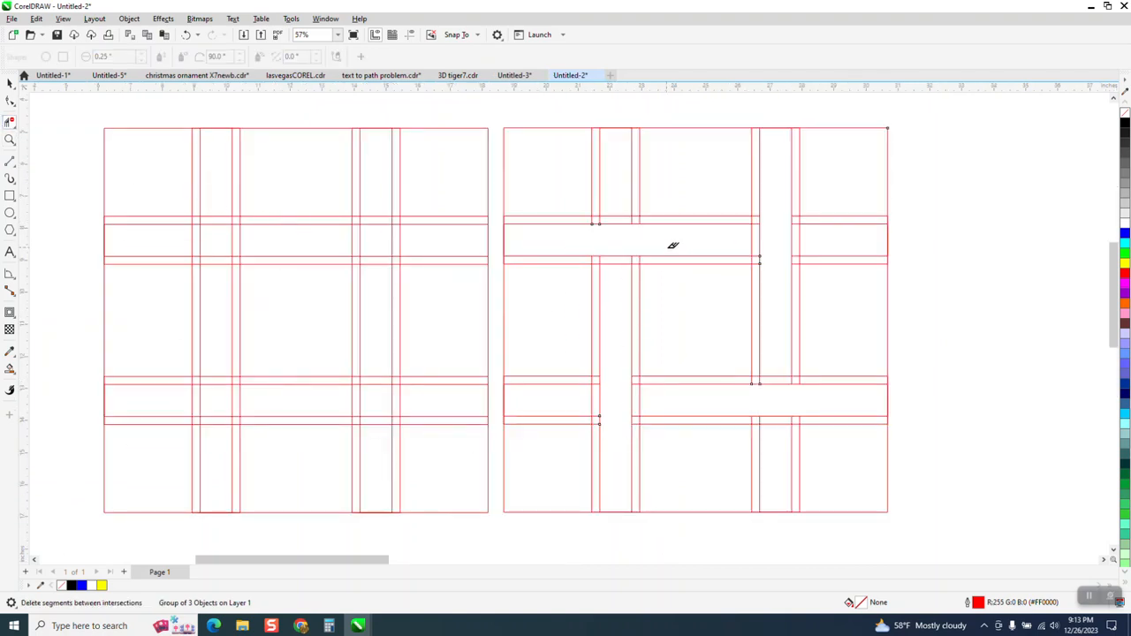
{"action": "left_click_drag", "start_coordinate": [161, 237], "coordinate": [292, 247]}
{"action": "left_click_drag", "start_coordinate": [216, 346], "coordinate": [217, 430]}
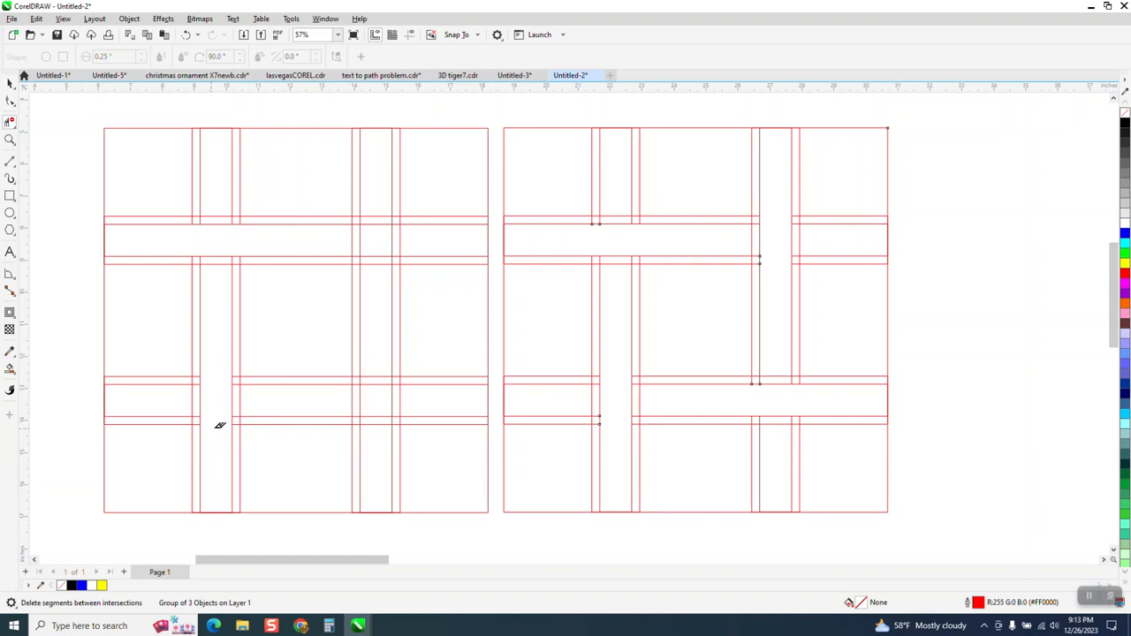
{"action": "left_click_drag", "start_coordinate": [310, 397], "coordinate": [436, 397]}
{"action": "left_click_drag", "start_coordinate": [385, 179], "coordinate": [379, 291]}
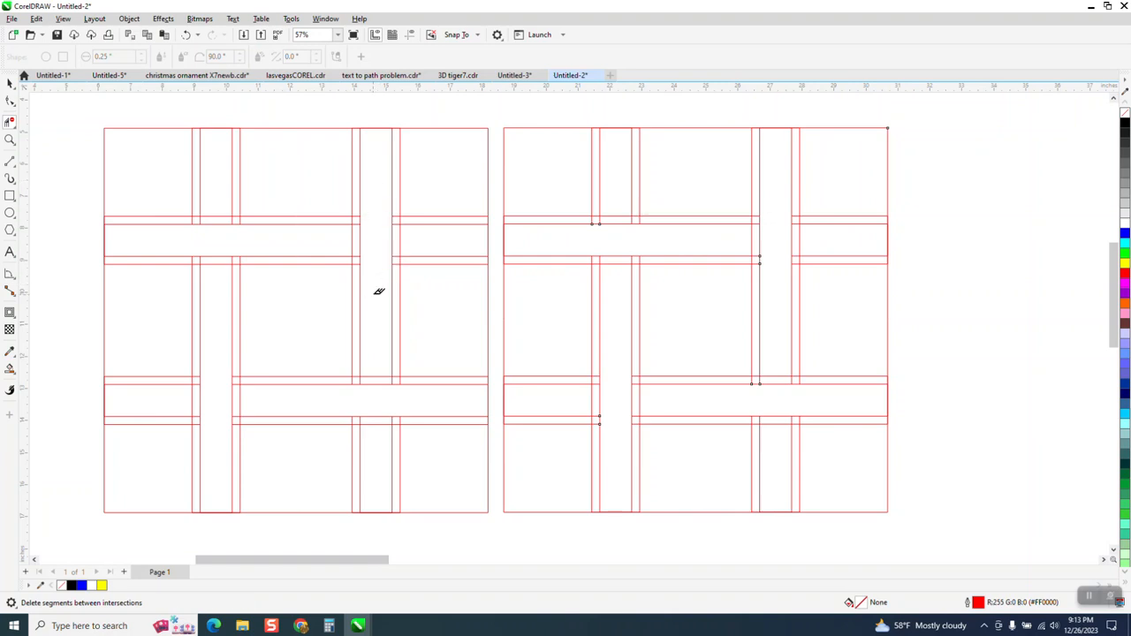
Step: Group the square and all the trimmed strip lines of the new woven tile
{"action": "scroll", "coordinate": [378, 294], "scroll_direction": "down", "scroll_amount": 2}
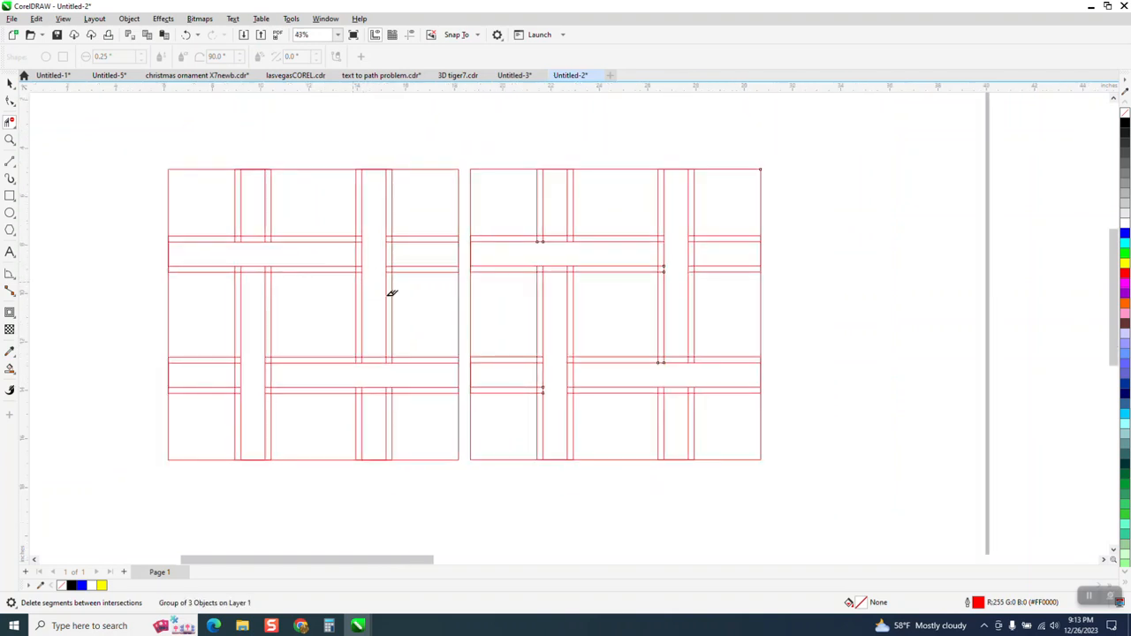
{"action": "key", "text": "space"}
{"action": "left_click_drag", "start_coordinate": [146, 156], "coordinate": [471, 505]}
{"action": "key", "text": "ctrl+g"}
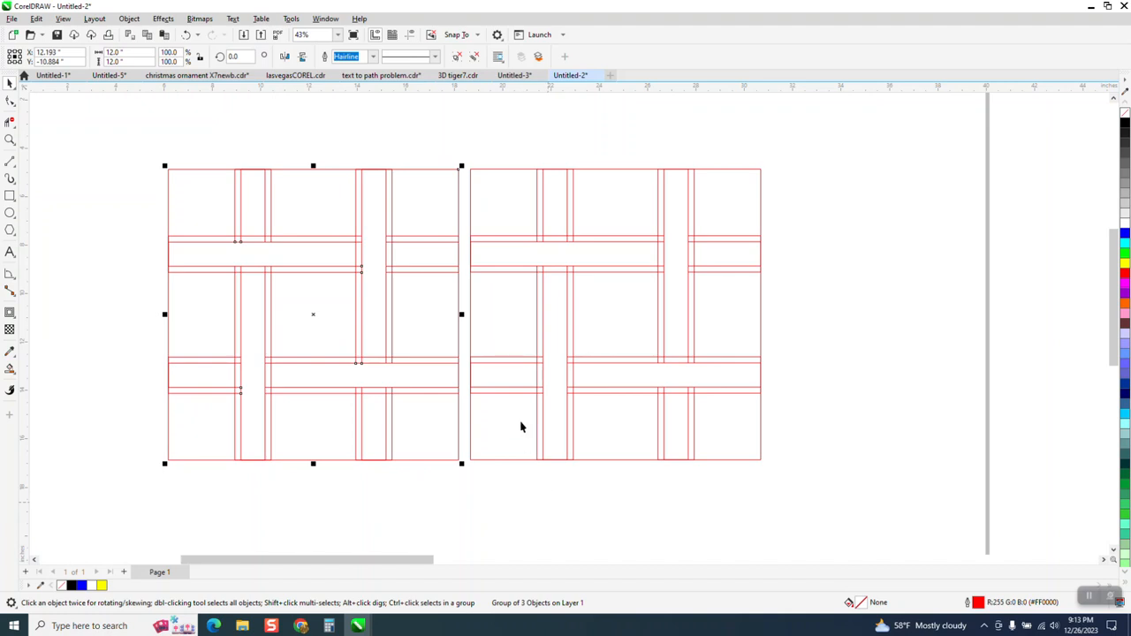
Step: Smart-fill all eight strip sections of the new tile with black and no outline
{"action": "left_click", "coordinate": [9, 369]}
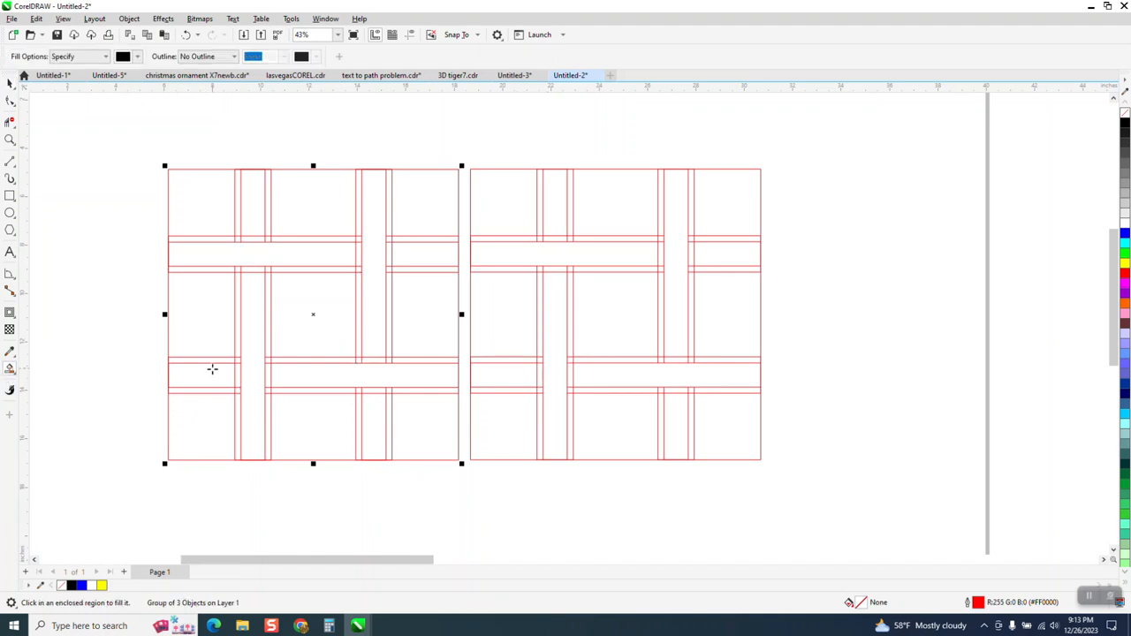
{"action": "left_click", "coordinate": [213, 373]}
{"action": "left_click", "coordinate": [318, 378]}
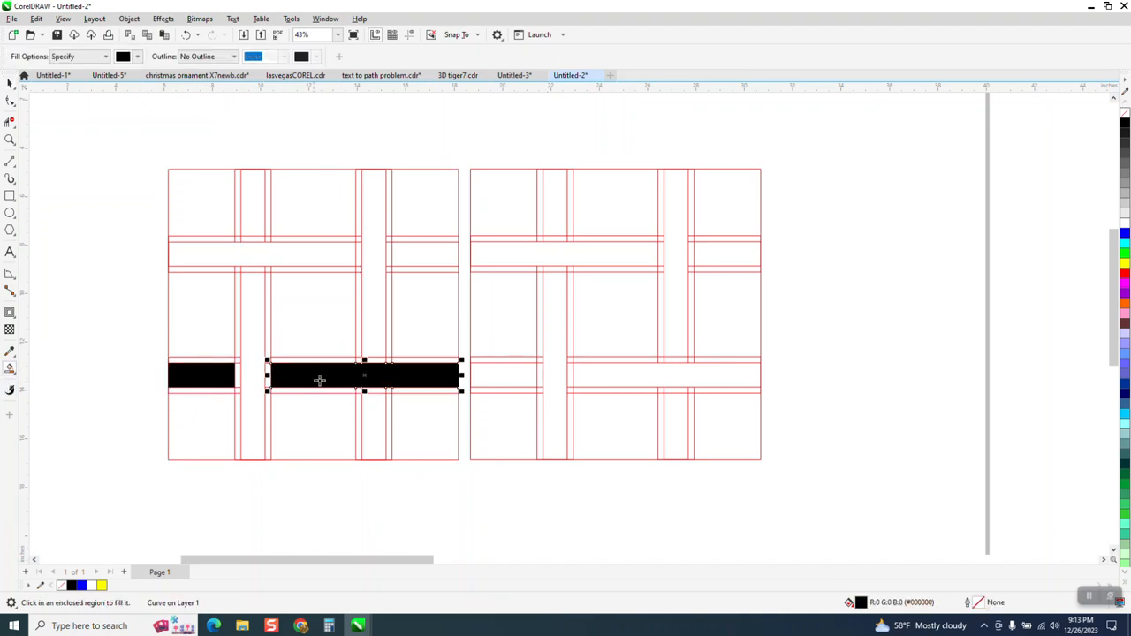
{"action": "left_click", "coordinate": [375, 337]}
{"action": "left_click", "coordinate": [376, 409]}
{"action": "left_click", "coordinate": [262, 422]}
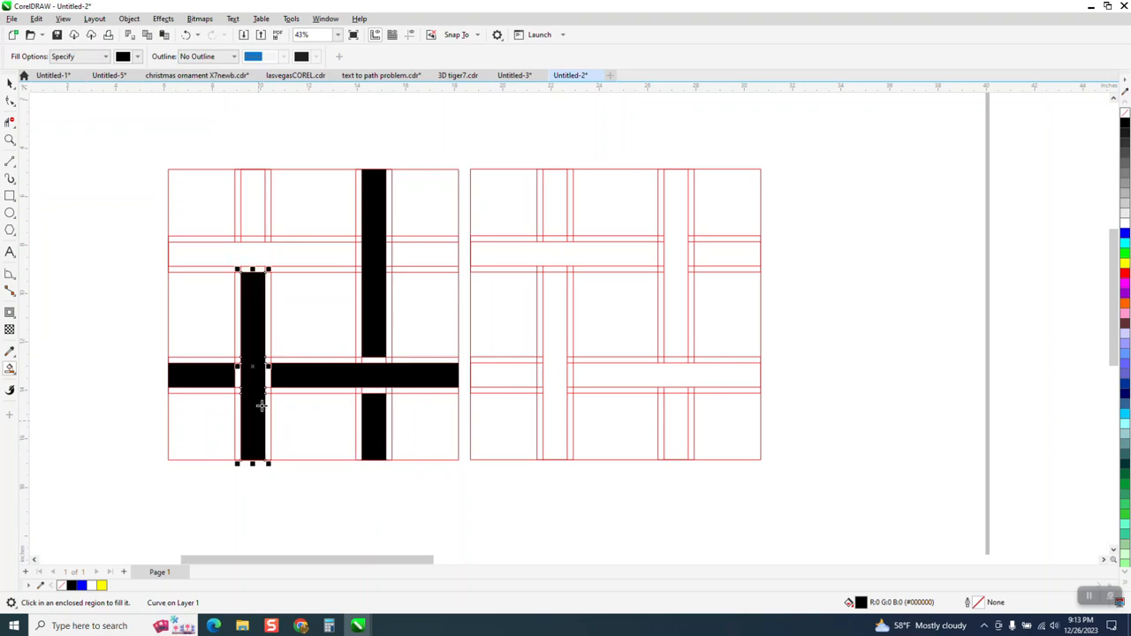
{"action": "left_click", "coordinate": [218, 254]}
{"action": "left_click", "coordinate": [248, 208]}
{"action": "left_click", "coordinate": [417, 251]}
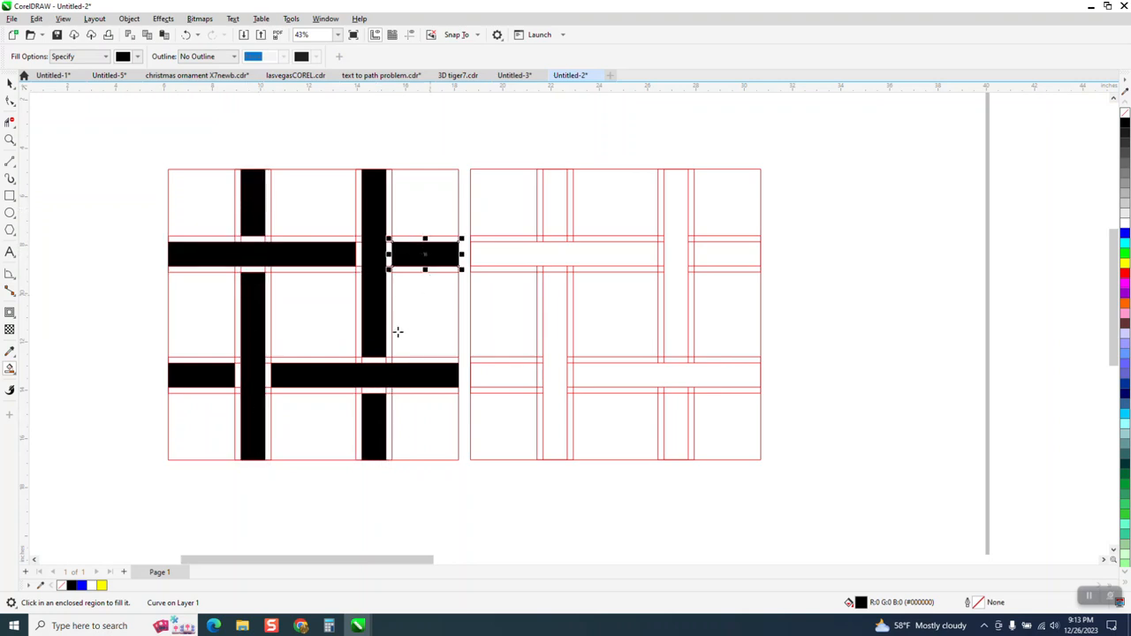
Step: Shift the new tile's red line group 21 inches left off the black strips and delete the red reference tile
{"action": "left_click", "coordinate": [10, 82]}
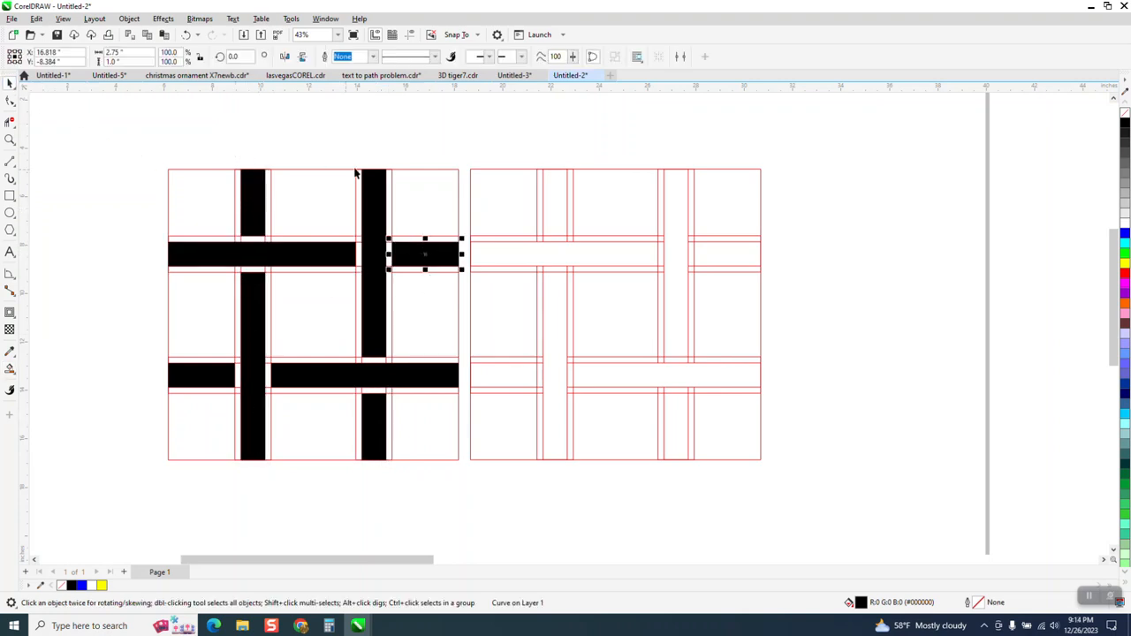
{"action": "left_click", "coordinate": [423, 158]}
{"action": "left_click", "coordinate": [434, 170]}
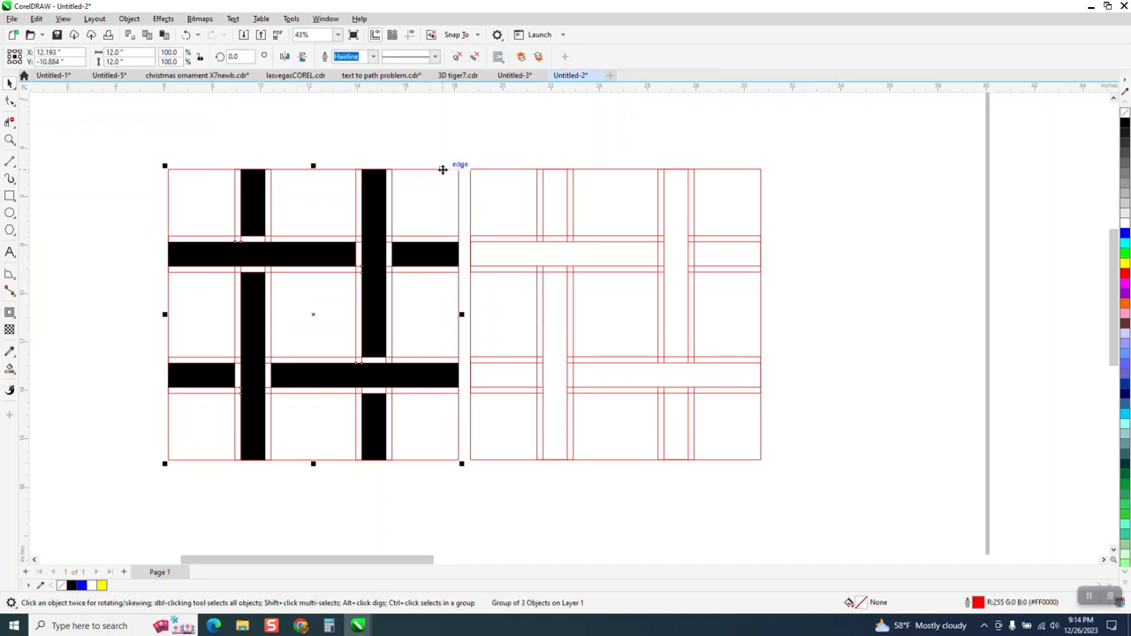
{"action": "key", "text": "Left"}
{"action": "key", "text": "Left"}
{"action": "key", "text": "Left"}
{"action": "key", "text": "Left"}
{"action": "key", "text": "Left"}
{"action": "key", "text": "Left"}
{"action": "key", "text": "Left"}
{"action": "key", "text": "Left"}
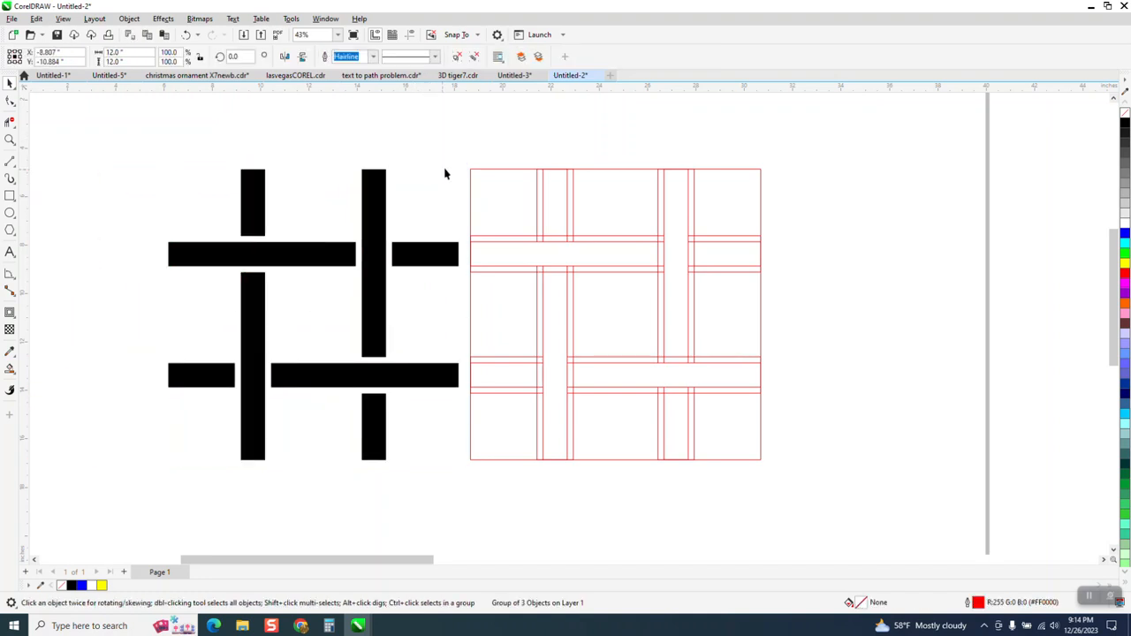
{"action": "left_click", "coordinate": [512, 187]}
{"action": "key", "text": "Delete"}
Step: Remove the fill from all eight black strip pieces and give them a black hairline outline
{"action": "left_click_drag", "start_coordinate": [137, 127], "coordinate": [183, 246]}
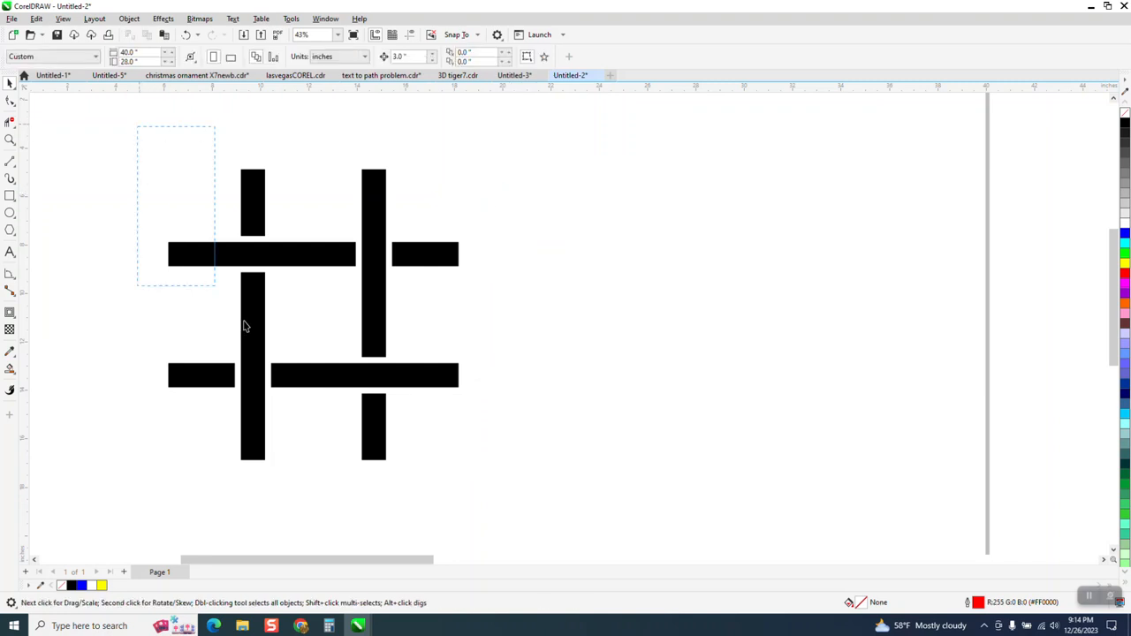
{"action": "left_click_drag", "start_coordinate": [576, 511], "coordinate": [576, 512]}
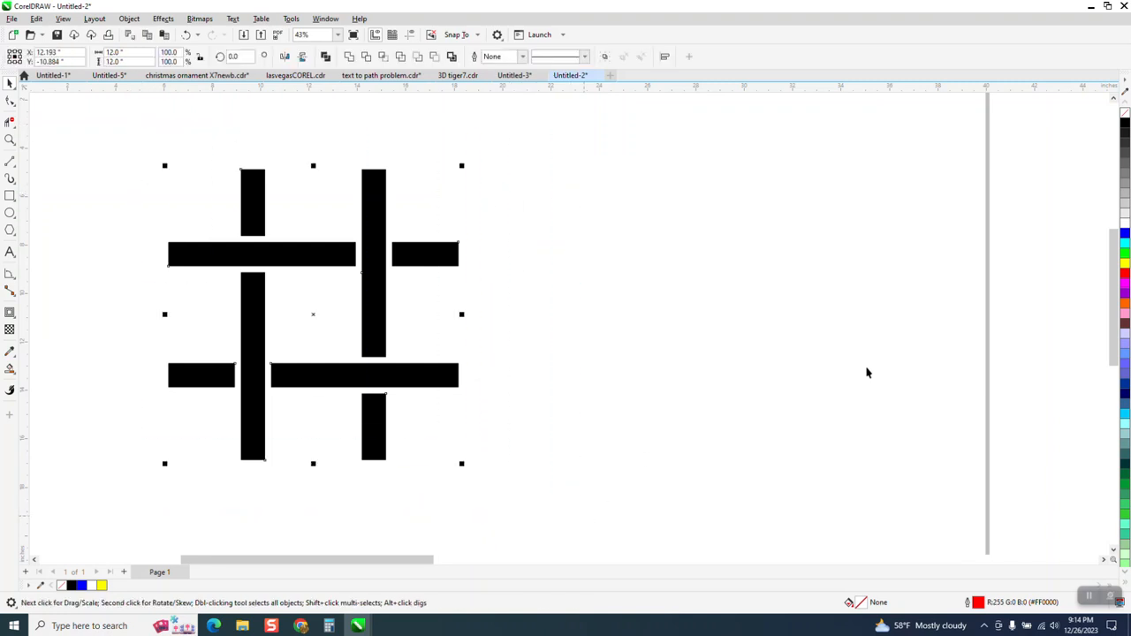
{"action": "left_click", "coordinate": [1125, 114]}
{"action": "right_click", "coordinate": [1125, 127]}
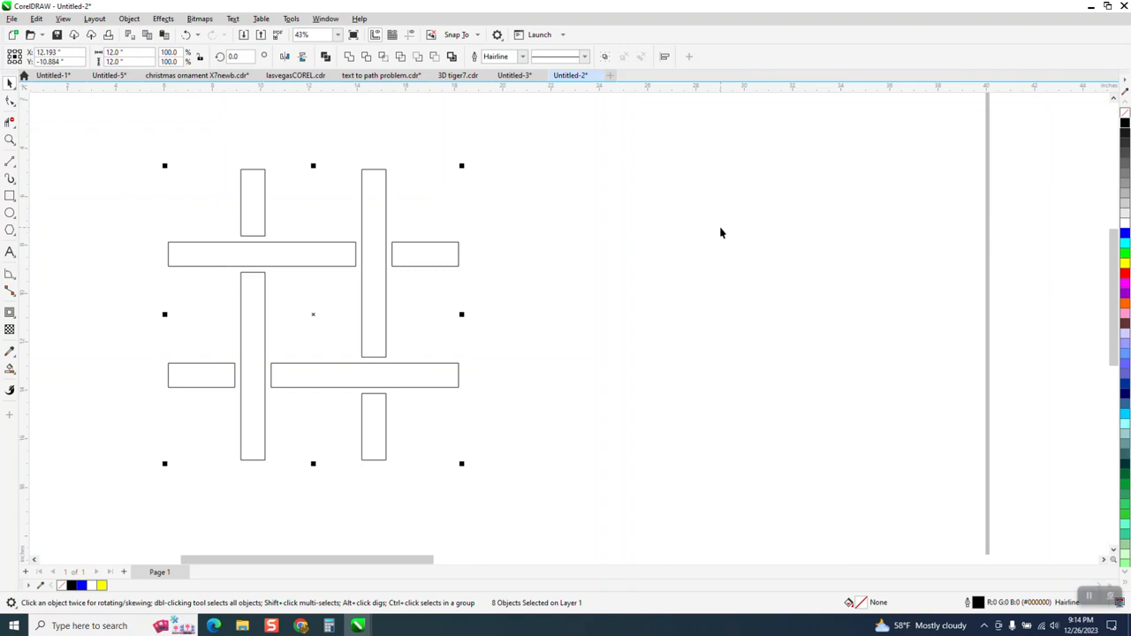
Step: Group the eight outlined strip pieces and rotate the group 45 degrees
{"action": "key", "text": "ctrl+g"}
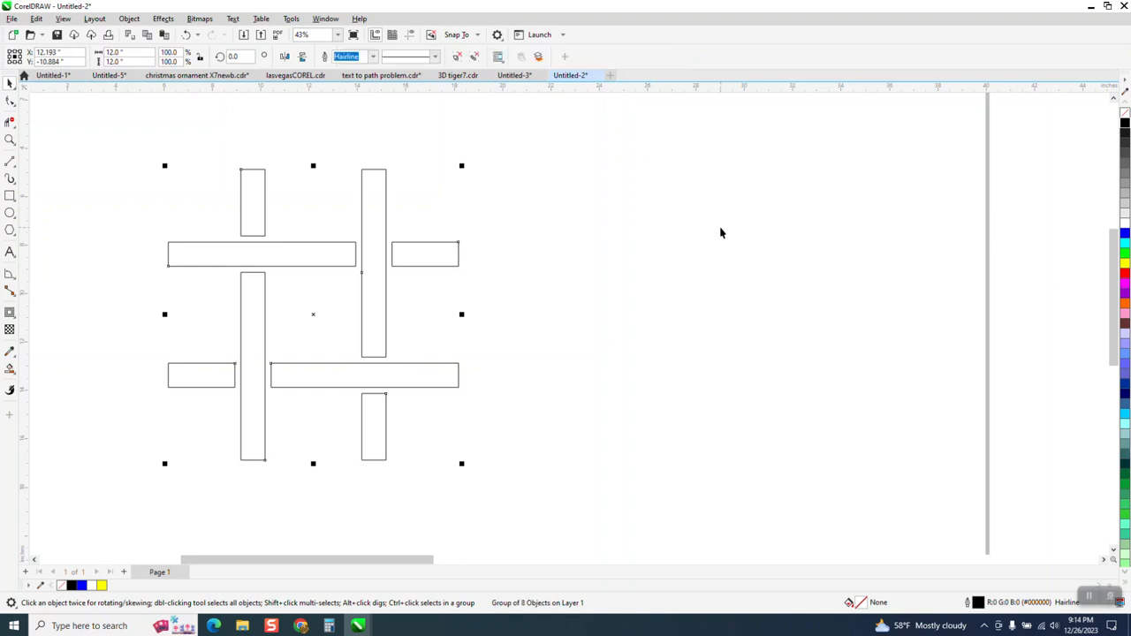
{"action": "left_click", "coordinate": [232, 55]}
{"action": "type", "text": "45"}
{"action": "key", "text": "Return"}
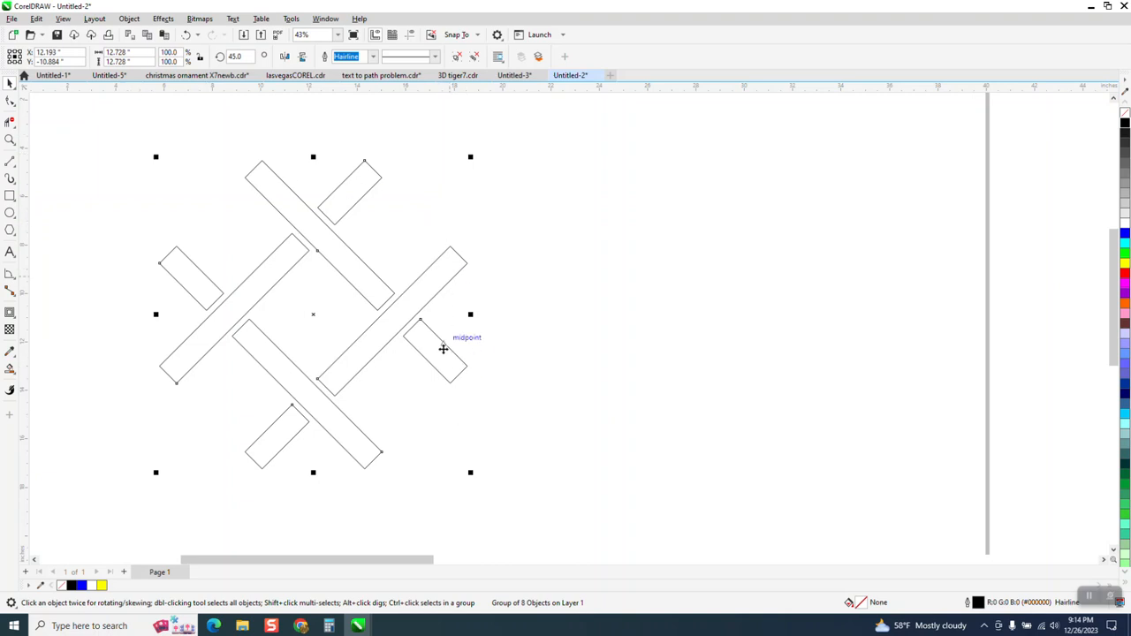
Step: Center the rotated strip group on the page
{"action": "left_click", "coordinate": [9, 198]}
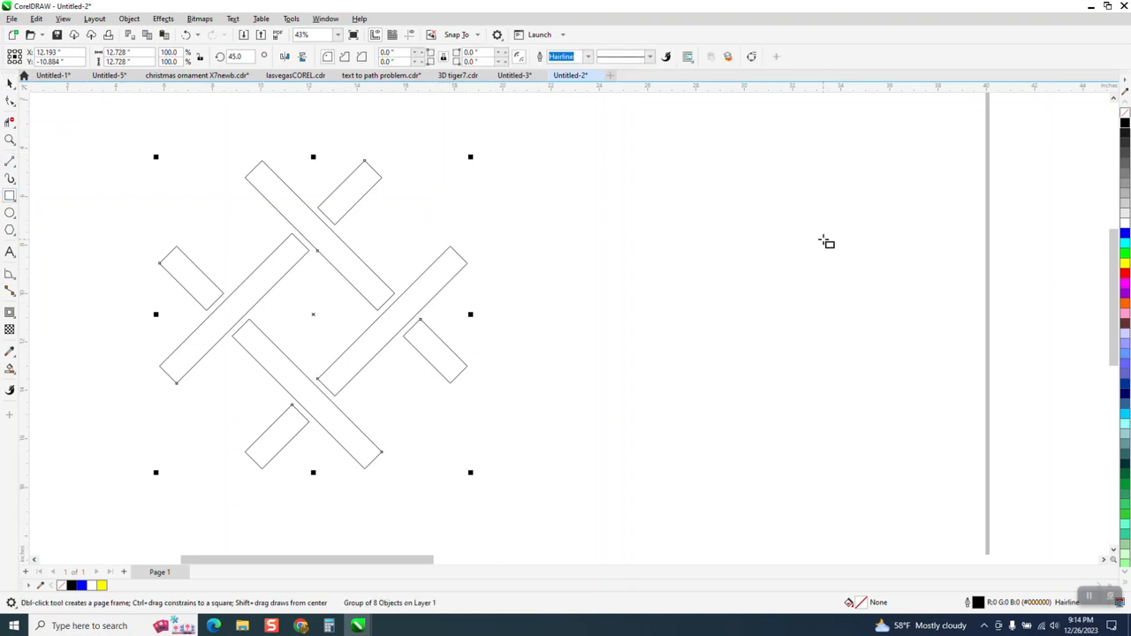
{"action": "scroll", "coordinate": [440, 212], "scroll_direction": "down", "scroll_amount": 3}
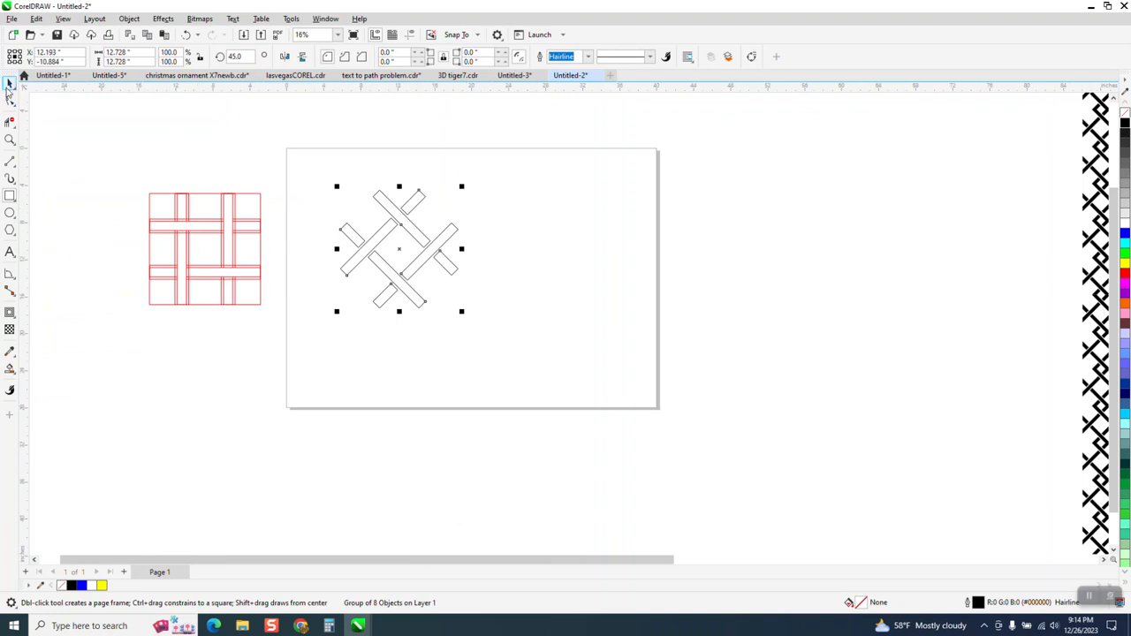
{"action": "left_click", "coordinate": [9, 85]}
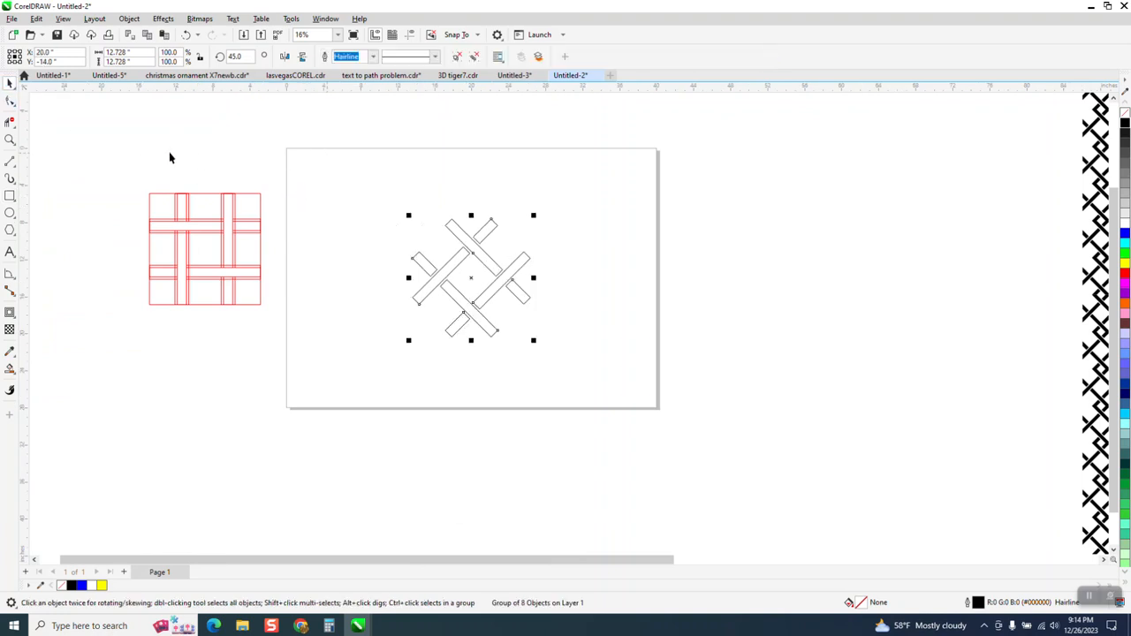
{"action": "left_click", "coordinate": [10, 139]}
{"action": "left_click_drag", "start_coordinate": [406, 199], "coordinate": [553, 337]}
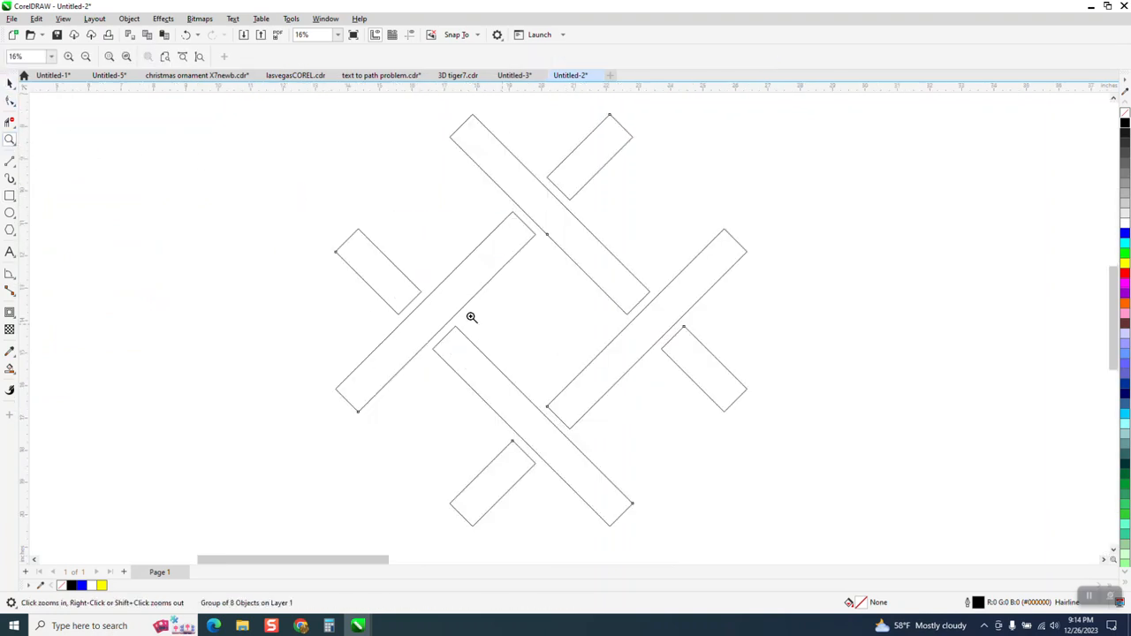
{"action": "left_click", "coordinate": [9, 180]}
{"action": "left_click_drag", "start_coordinate": [373, 182], "coordinate": [344, 276]}
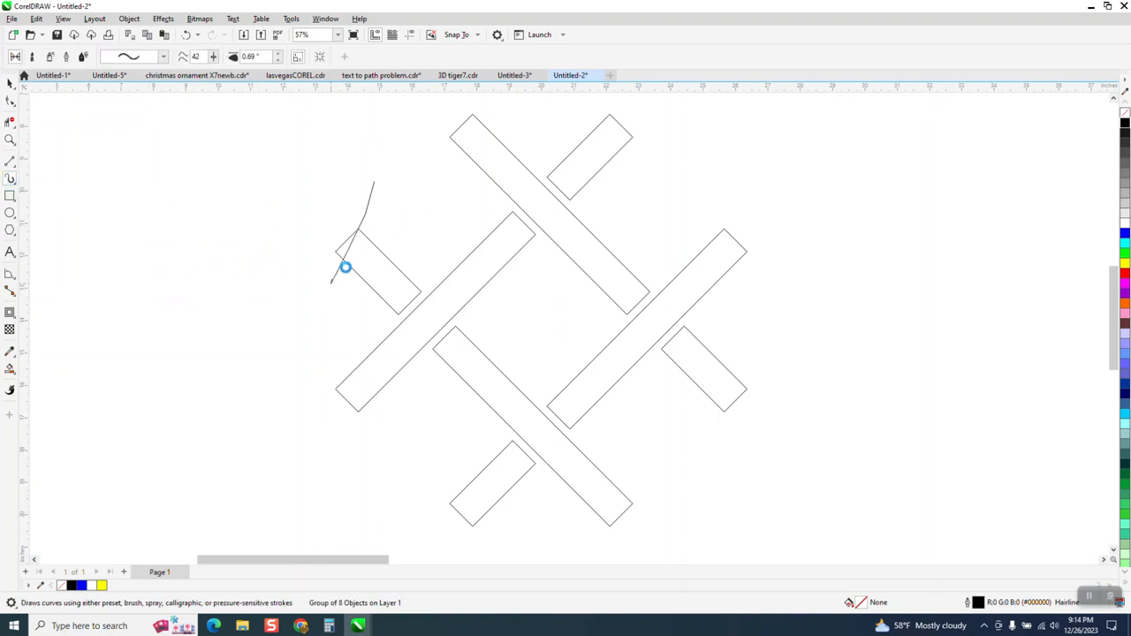
{"action": "key", "text": "Delete"}
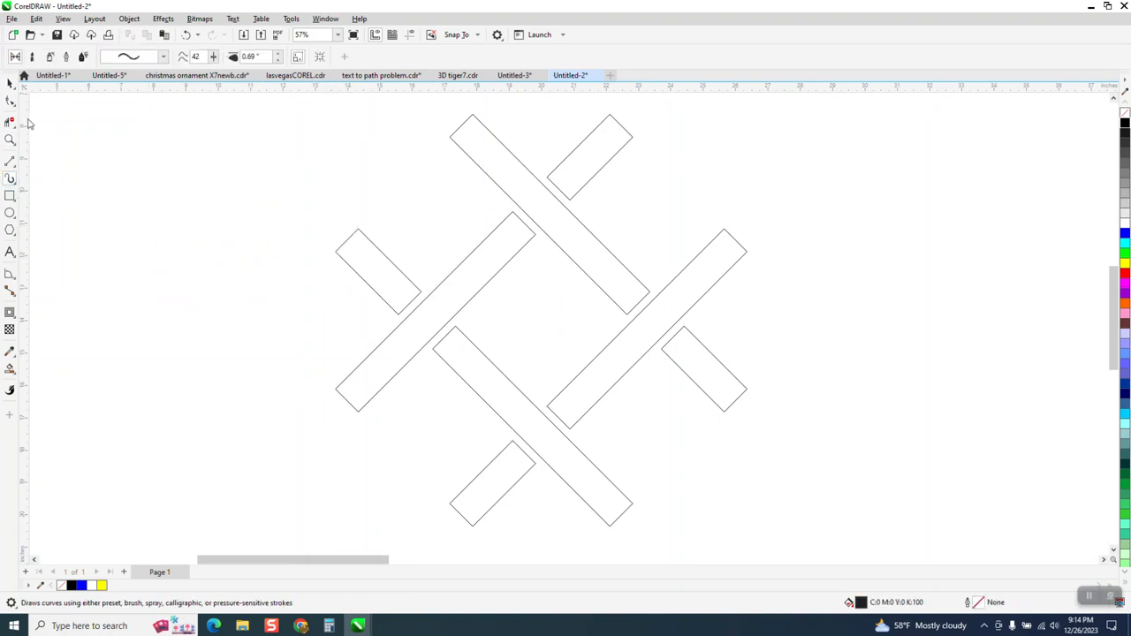
Step: Create a 12-inch square centered on the page over the rotated strip group
{"action": "left_click", "coordinate": [9, 196]}
{"action": "left_click_drag", "start_coordinate": [428, 176], "coordinate": [199, 486]}
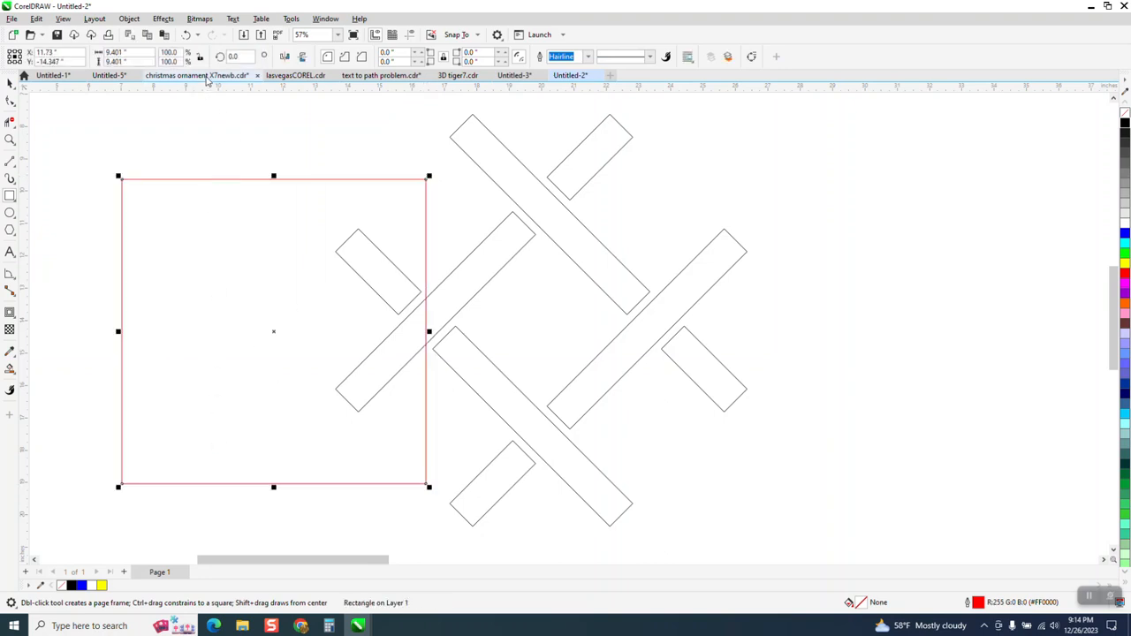
{"action": "left_click", "coordinate": [130, 50]}
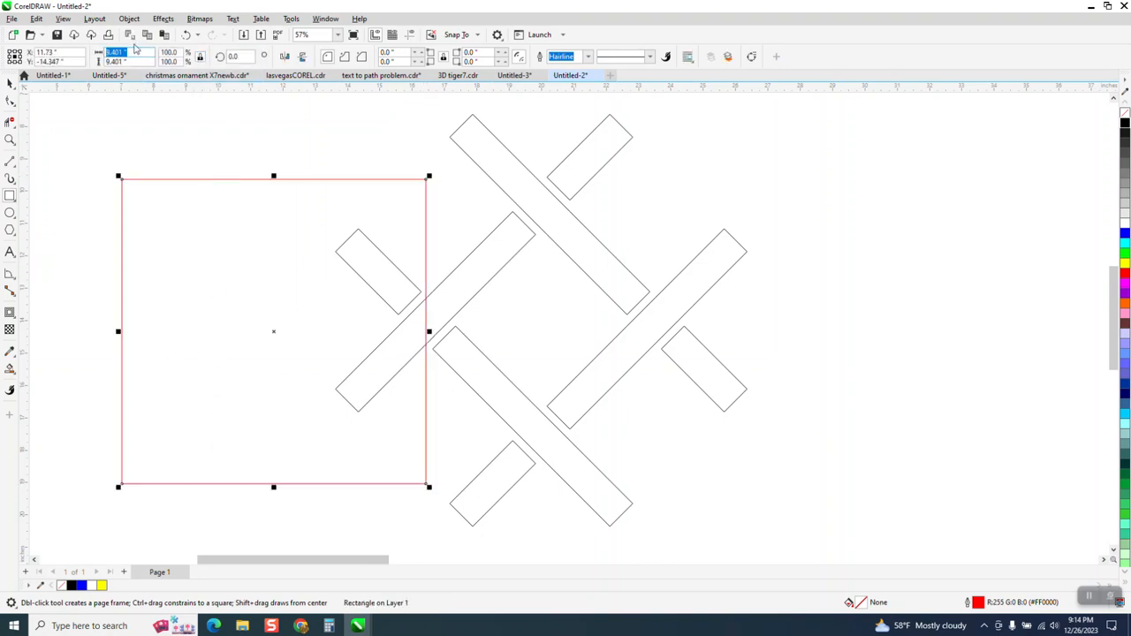
{"action": "type", "text": "12"}
{"action": "key", "text": "Return"}
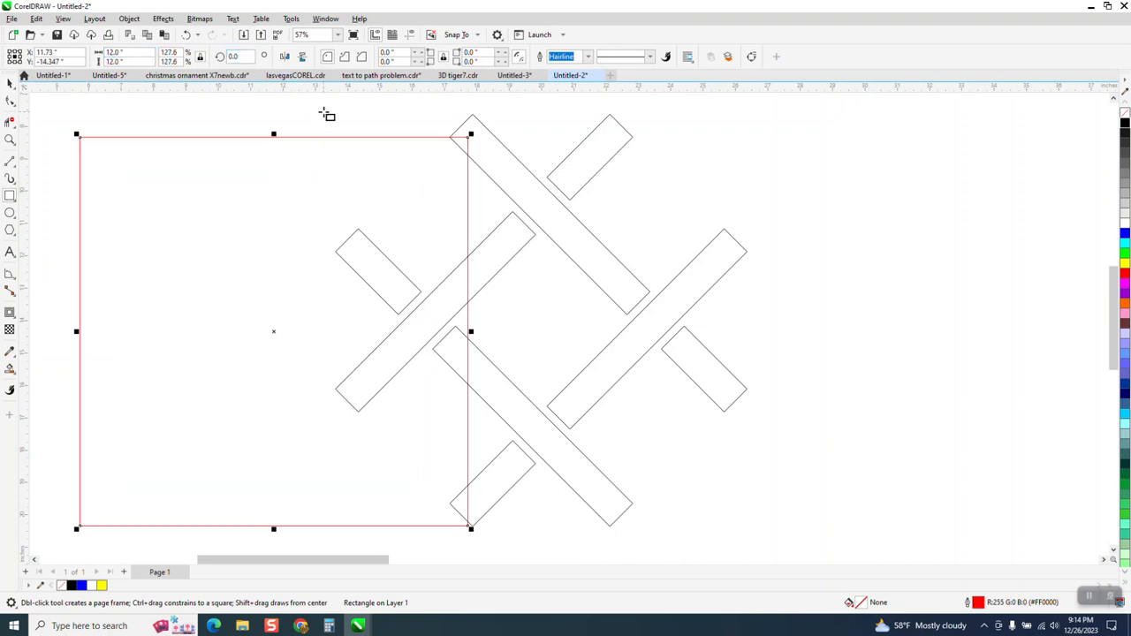
{"action": "key", "text": "p"}
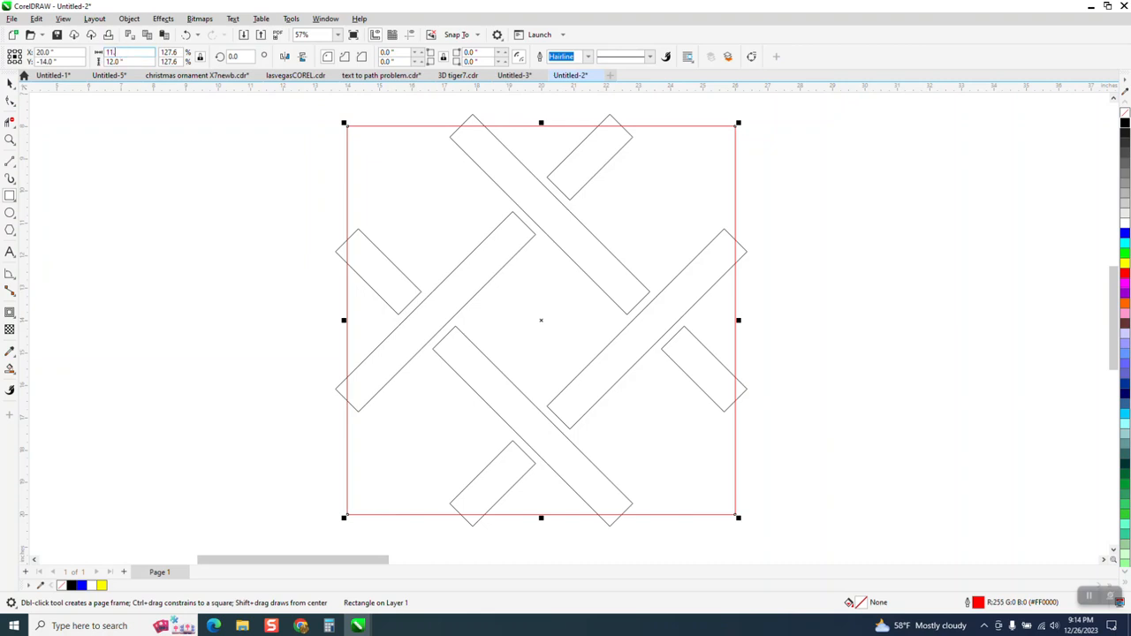
Step: Resize the centered red square over the strip group to 11 inches
{"action": "key", "text": "Return"}
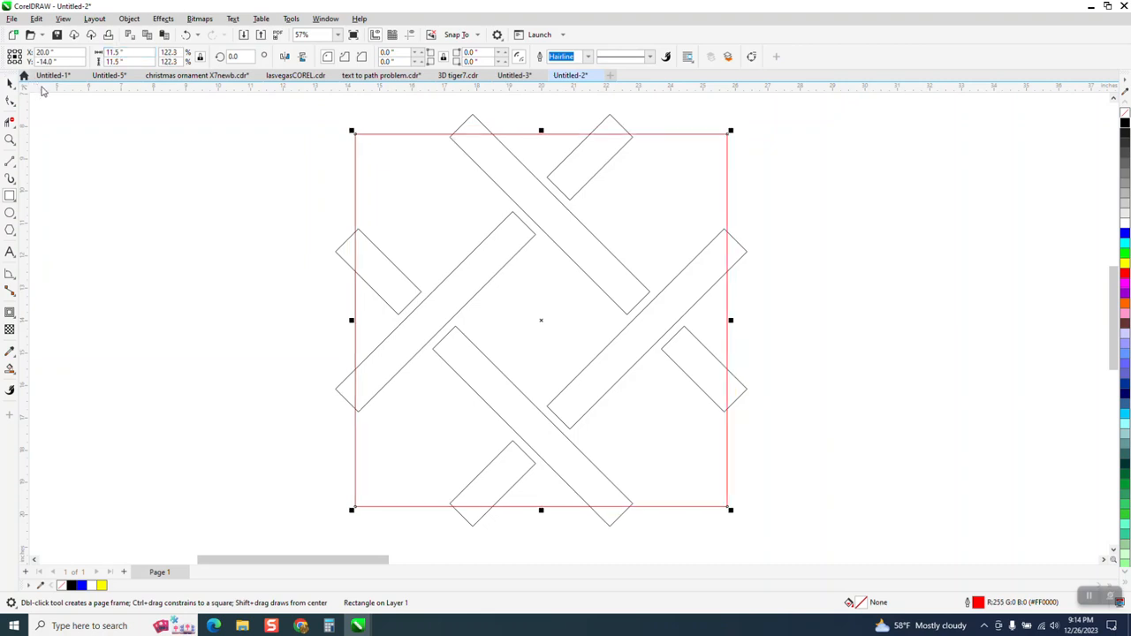
{"action": "left_click", "coordinate": [132, 52]}
{"action": "type", "text": "11"}
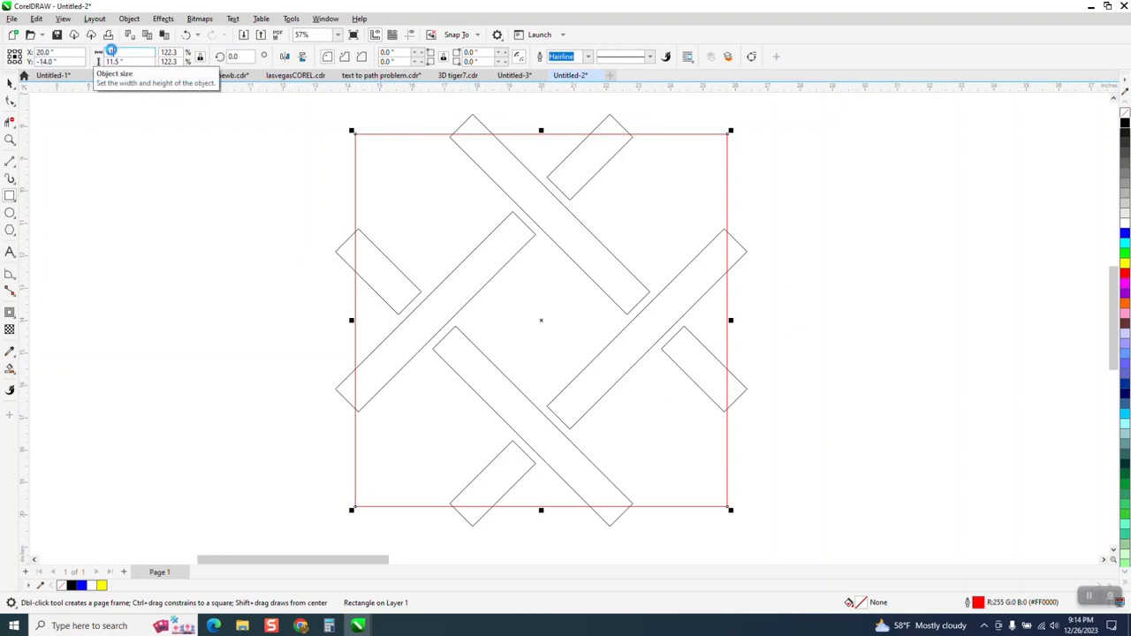
{"action": "key", "text": "Return"}
{"action": "scroll", "coordinate": [199, 195], "scroll_direction": "down", "scroll_amount": 2}
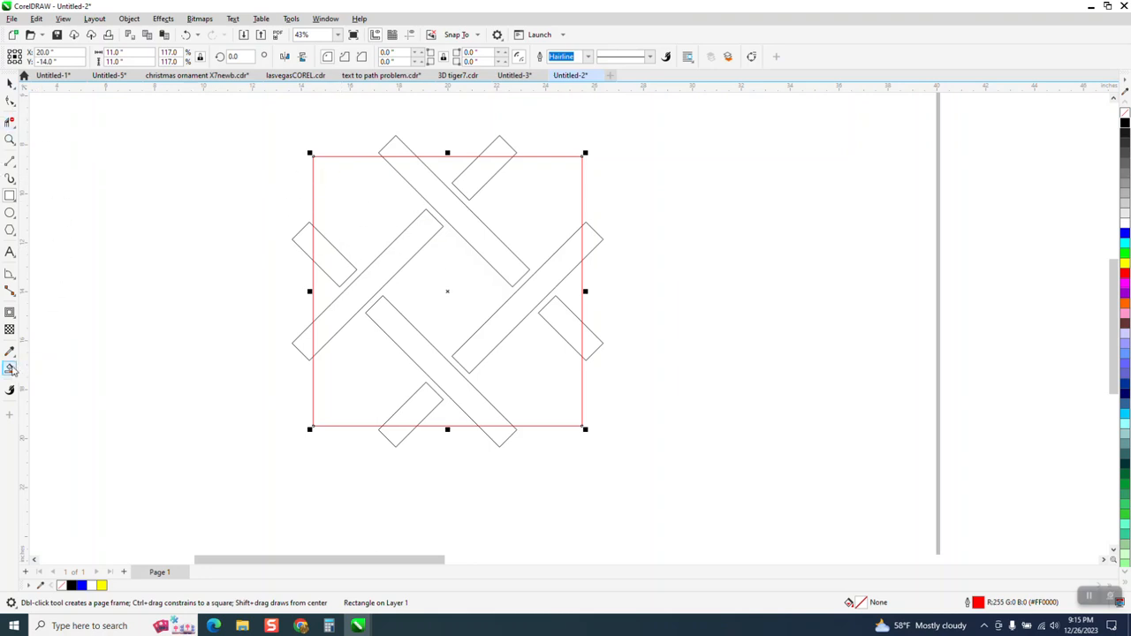
Step: Group the red square together with the rotated strip outlines
{"action": "left_click", "coordinate": [10, 83]}
{"action": "left_click_drag", "start_coordinate": [254, 125], "coordinate": [702, 497]}
{"action": "key", "text": "ctrl+g"}
Step: Smart Fill the eight strip sections inside the red square with black and no outline
{"action": "left_click", "coordinate": [10, 369]}
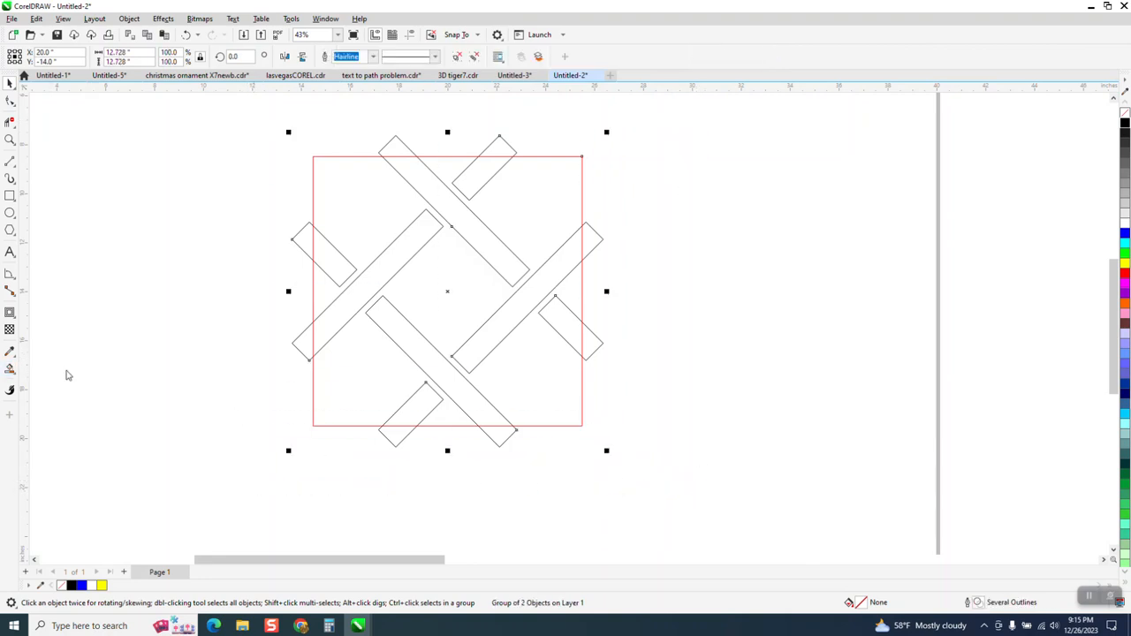
{"action": "left_click", "coordinate": [323, 263]}
{"action": "left_click", "coordinate": [398, 256]}
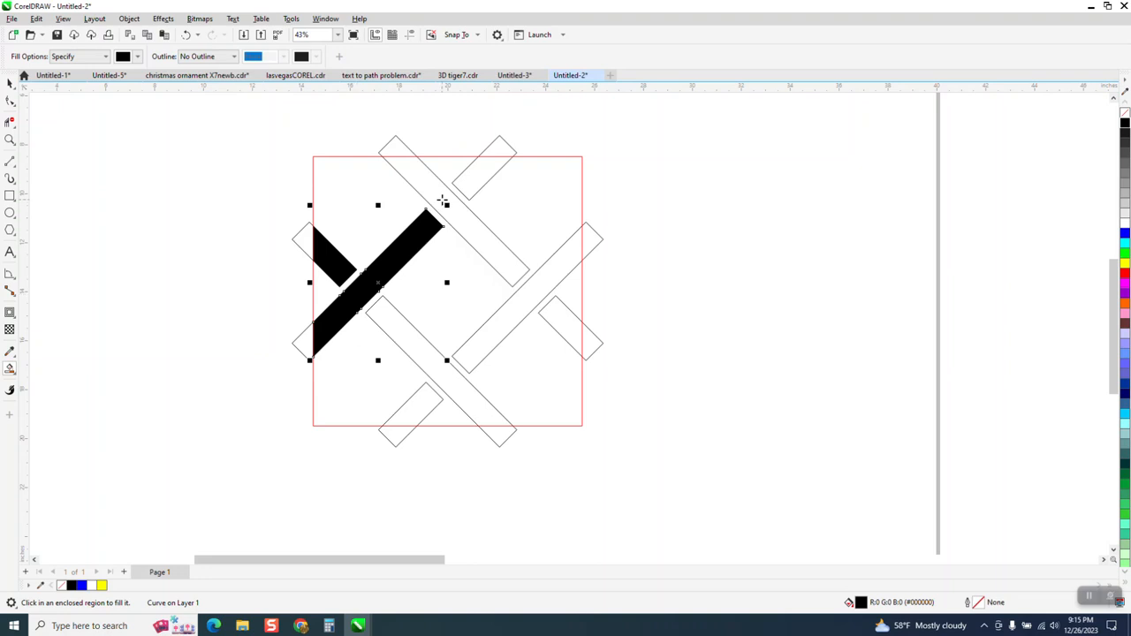
{"action": "left_click", "coordinate": [442, 198]}
{"action": "left_click", "coordinate": [486, 177]}
{"action": "left_click", "coordinate": [568, 265]}
{"action": "left_click", "coordinate": [566, 325]}
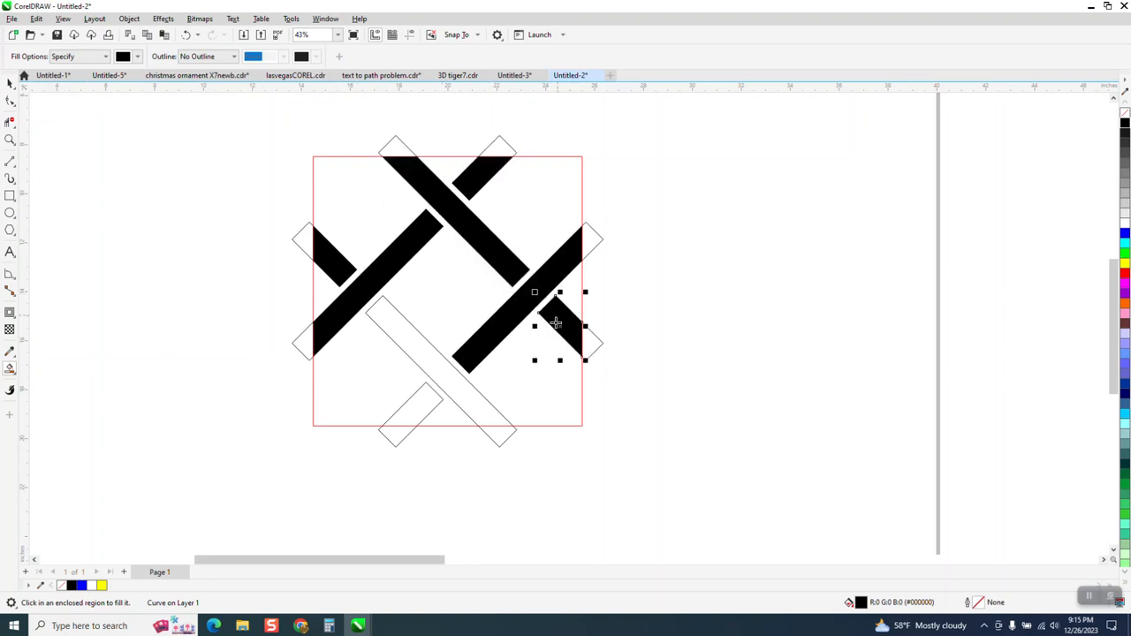
{"action": "left_click", "coordinate": [490, 422]}
{"action": "left_click", "coordinate": [425, 411]}
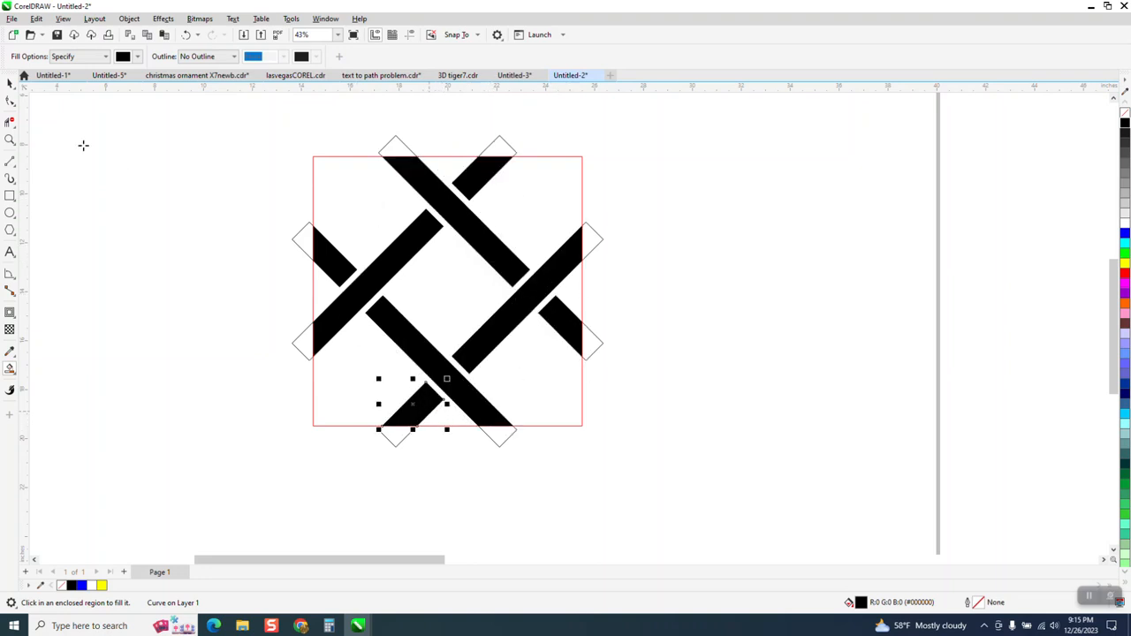
Step: Move the outlined square-and-strips group to the left in 3-inch nudges, well clear of the black filled pieces
{"action": "left_click", "coordinate": [10, 82]}
{"action": "key", "text": "Escape"}
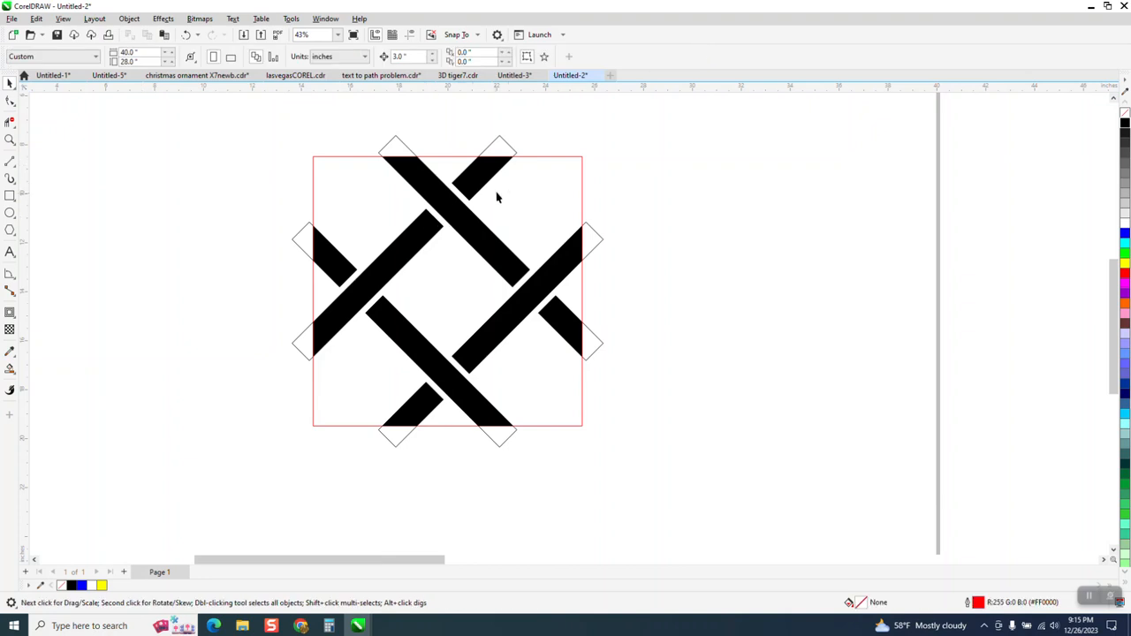
{"action": "left_click", "coordinate": [539, 157]}
{"action": "key", "text": "Left"}
{"action": "key", "text": "Left"}
{"action": "key", "text": "Left"}
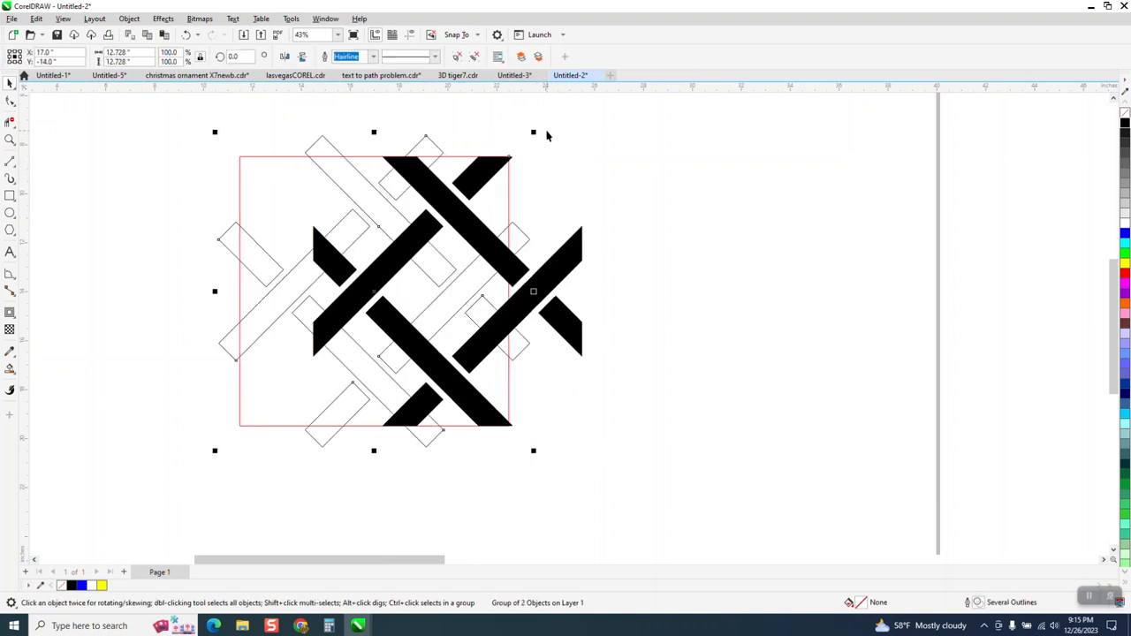
{"action": "key", "text": "Left"}
{"action": "key", "text": "Left"}
{"action": "key", "text": "Left"}
{"action": "key", "text": "Left"}
Step: Group the eight black filled strip pieces into one tile
{"action": "left_click_drag", "start_coordinate": [240, 140], "coordinate": [752, 480]}
{"action": "key", "text": "ctrl+u"}
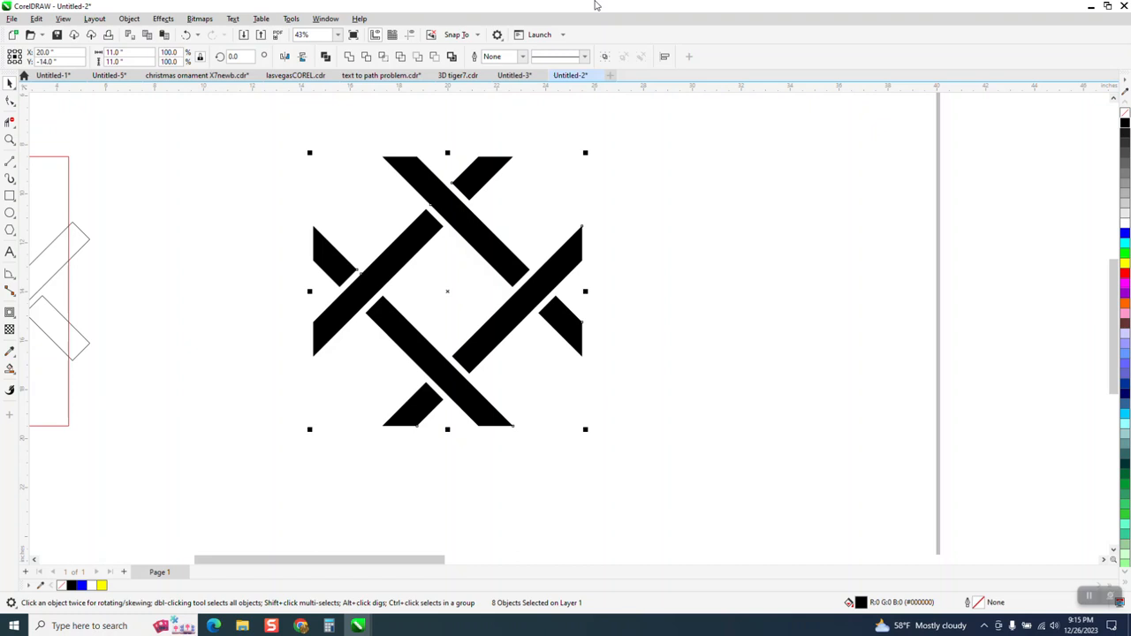
{"action": "key", "text": "ctrl+g"}
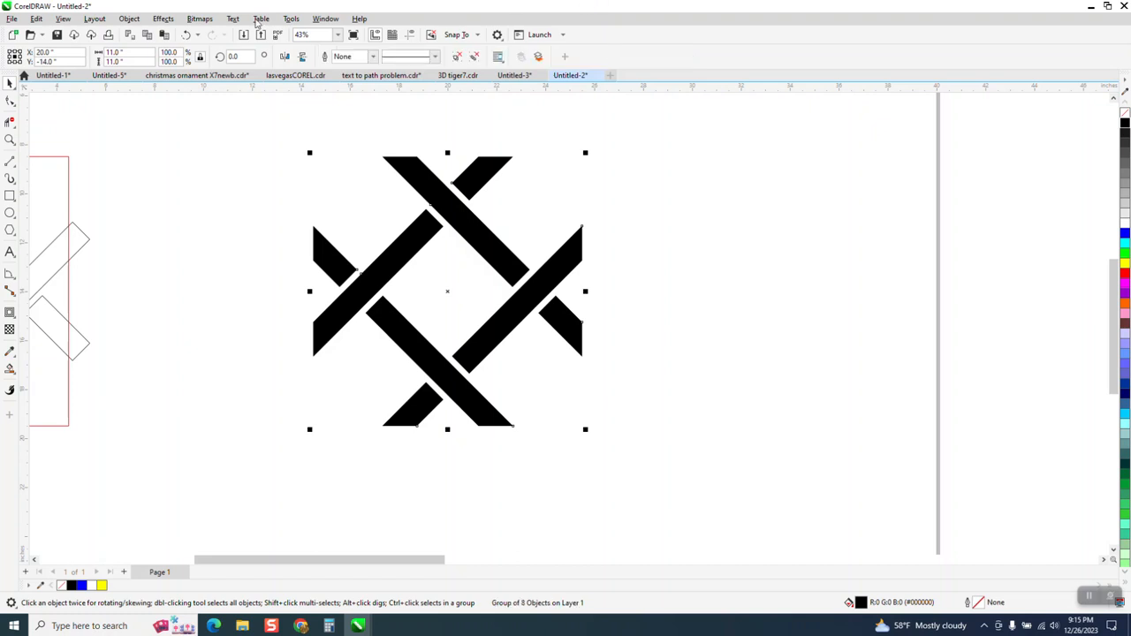
Step: Scale the grouped black tile proportionally to 3 by 3 inches
{"action": "double_click", "coordinate": [128, 54]}
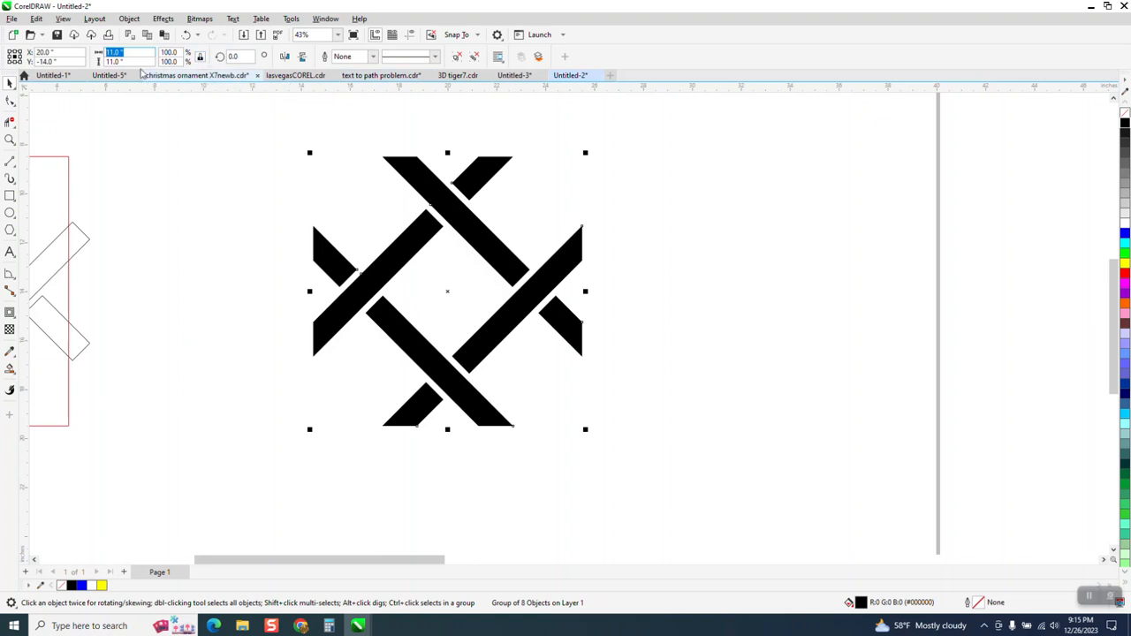
{"action": "type", "text": "4"}
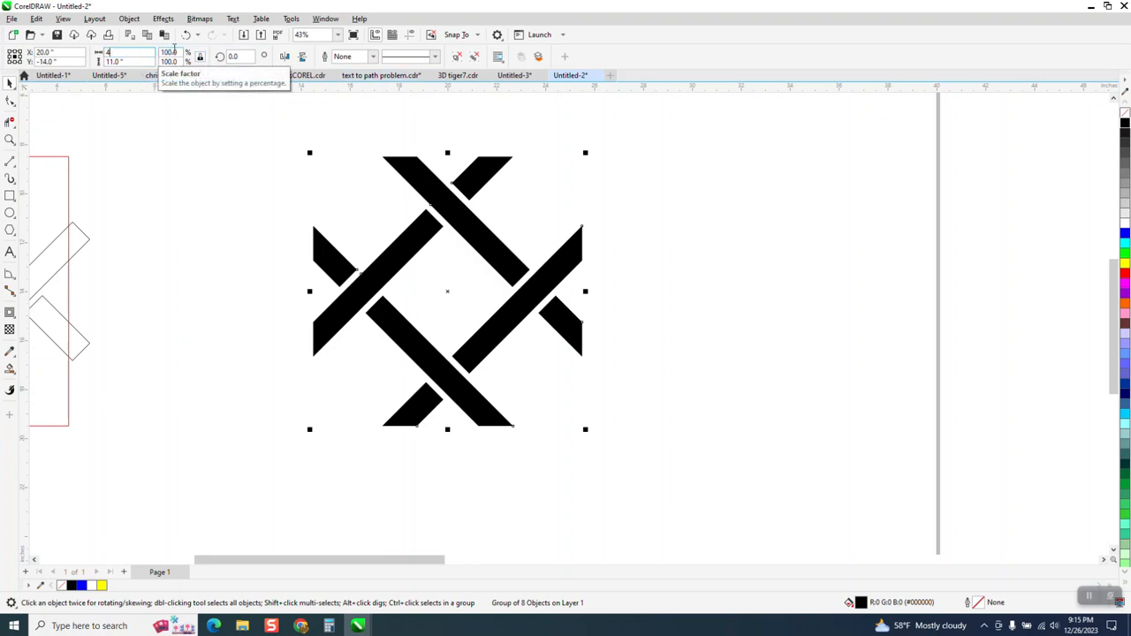
{"action": "key", "text": "Return"}
{"action": "left_click", "coordinate": [335, 128]}
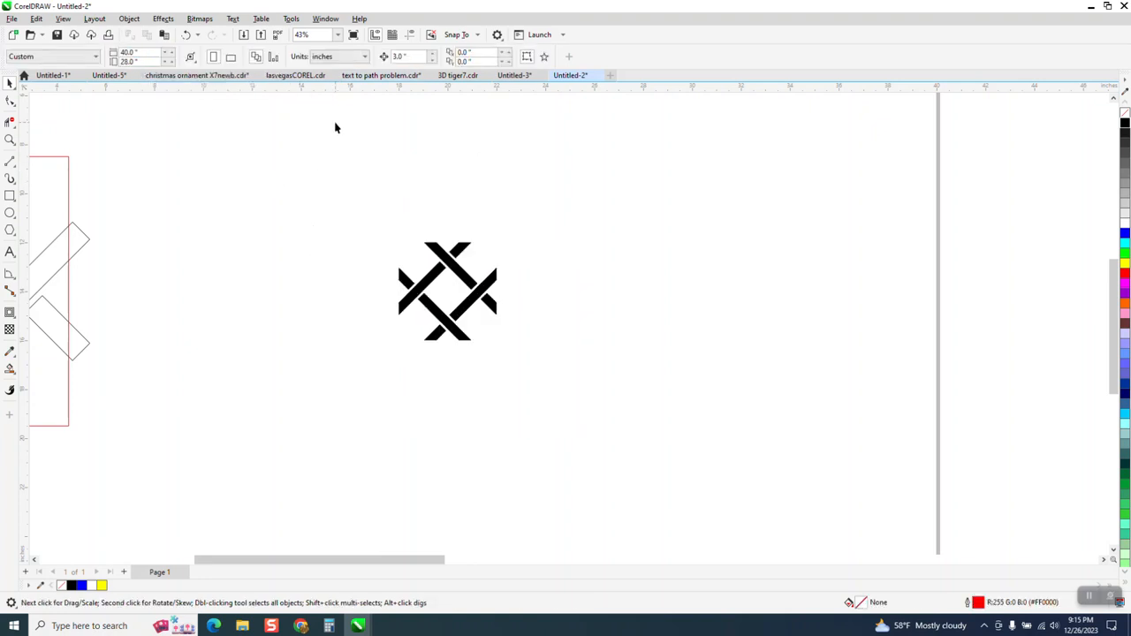
{"action": "left_click_drag", "start_coordinate": [383, 301], "coordinate": [543, 394]}
{"action": "left_click", "coordinate": [106, 53]}
{"action": "type", "text": "2"}
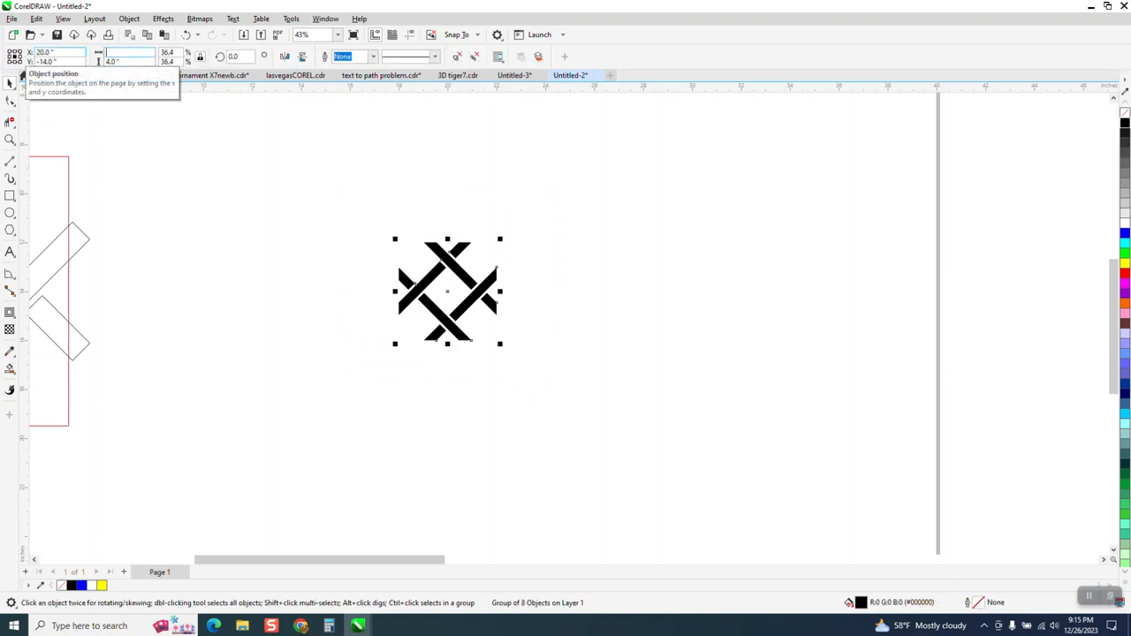
{"action": "key", "text": "Return"}
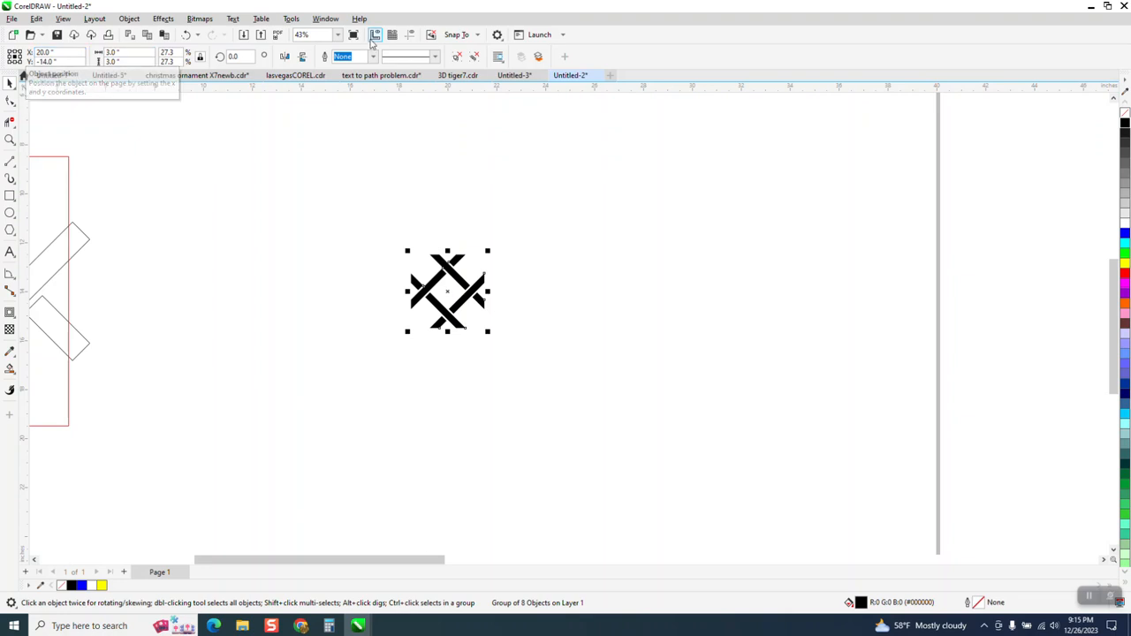
Step: Duplicate the tile six times to the right at 3-inch spacing to form a row of seven
{"action": "left_click", "coordinate": [396, 106]}
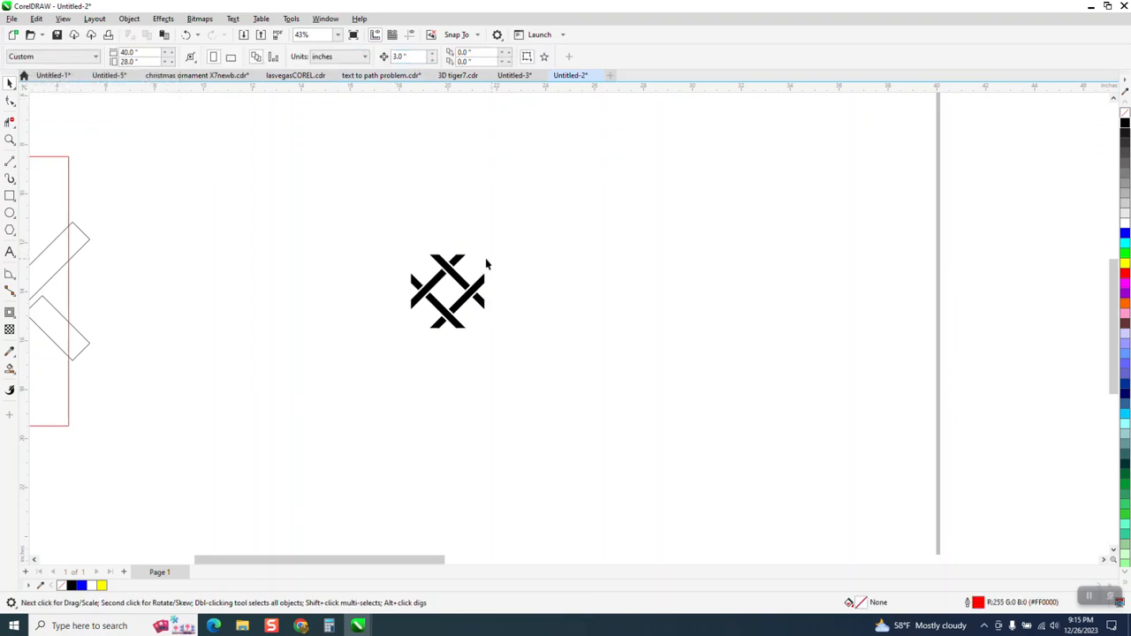
{"action": "left_click_drag", "start_coordinate": [517, 363], "coordinate": [519, 362]}
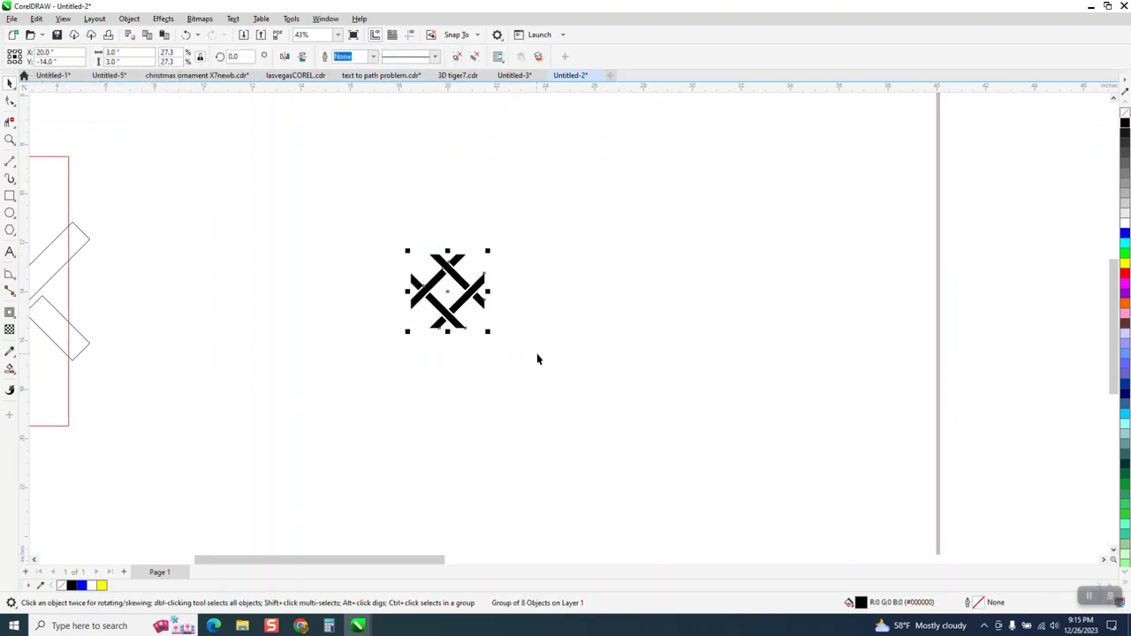
{"action": "key", "text": "KP_Add"}
{"action": "key", "text": "Right"}
{"action": "key", "text": "KP_Add"}
{"action": "key", "text": "Right"}
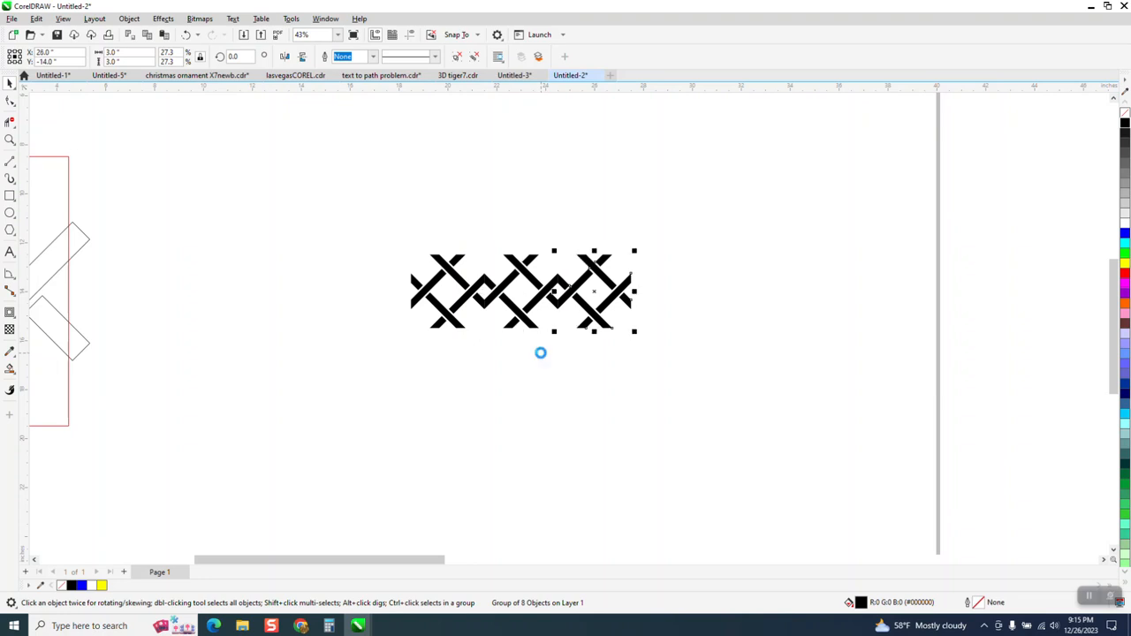
{"action": "key", "text": "KP_Add"}
{"action": "key", "text": "Right"}
{"action": "key", "text": "KP_Add"}
{"action": "key", "text": "Right"}
{"action": "key", "text": "KP_Add"}
{"action": "key", "text": "Right"}
{"action": "key", "text": "KP_Add"}
{"action": "key", "text": "Right"}
Step: Duplicate the row of seven tiles downward four times at 3-inch spacing to form a five-row lattice
{"action": "scroll", "coordinate": [385, 322], "scroll_direction": "down", "scroll_amount": 1}
{"action": "left_click_drag", "start_coordinate": [361, 253], "coordinate": [820, 372]}
{"action": "key", "text": "KP_Add"}
{"action": "key", "text": "Down"}
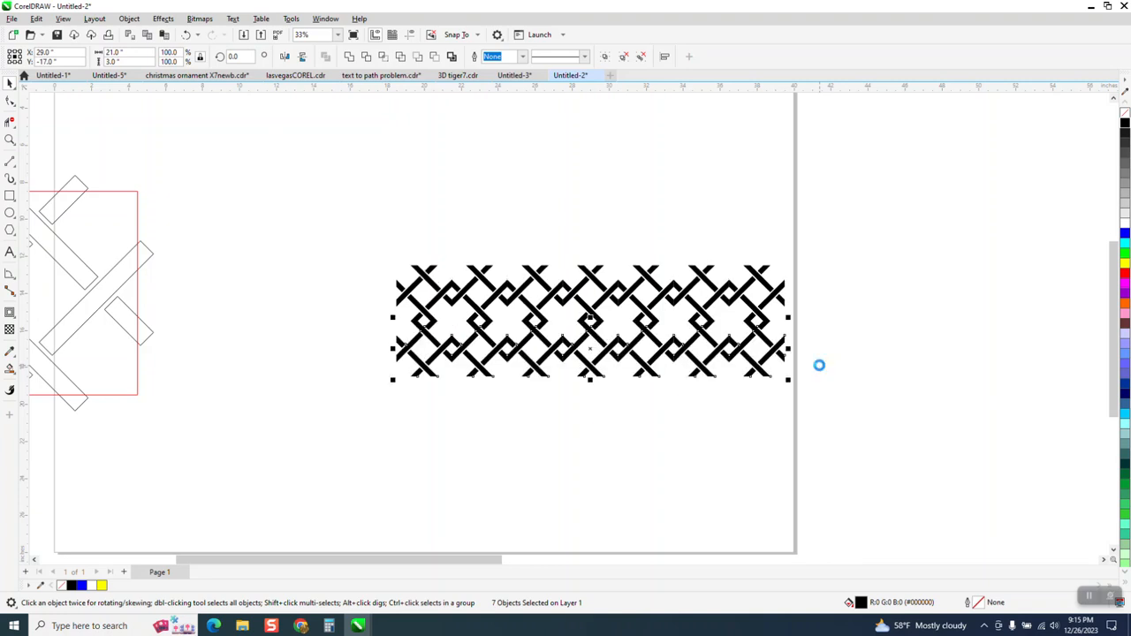
{"action": "key", "text": "ctrl+d"}
{"action": "key", "text": "ctrl+d"}
{"action": "key", "text": "ctrl+d"}
{"action": "scroll", "coordinate": [300, 188], "scroll_direction": "down", "scroll_amount": 1}
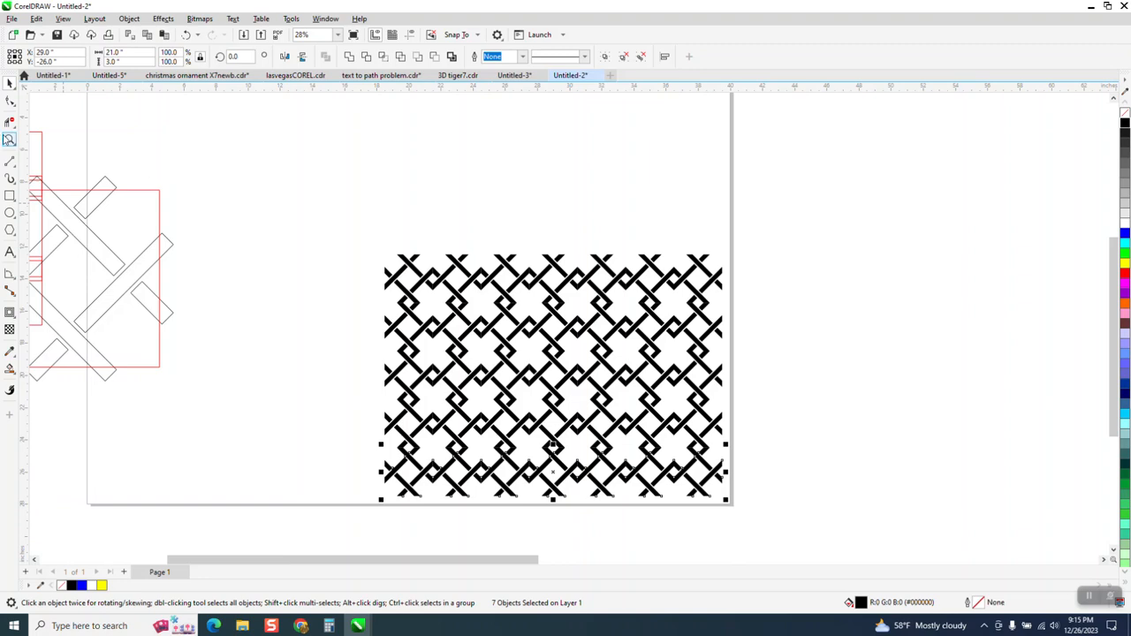
Step: Examine the seams between neighbouring tiles in the lattice up close
{"action": "left_click", "coordinate": [9, 138]}
{"action": "left_click_drag", "start_coordinate": [457, 266], "coordinate": [480, 283]}
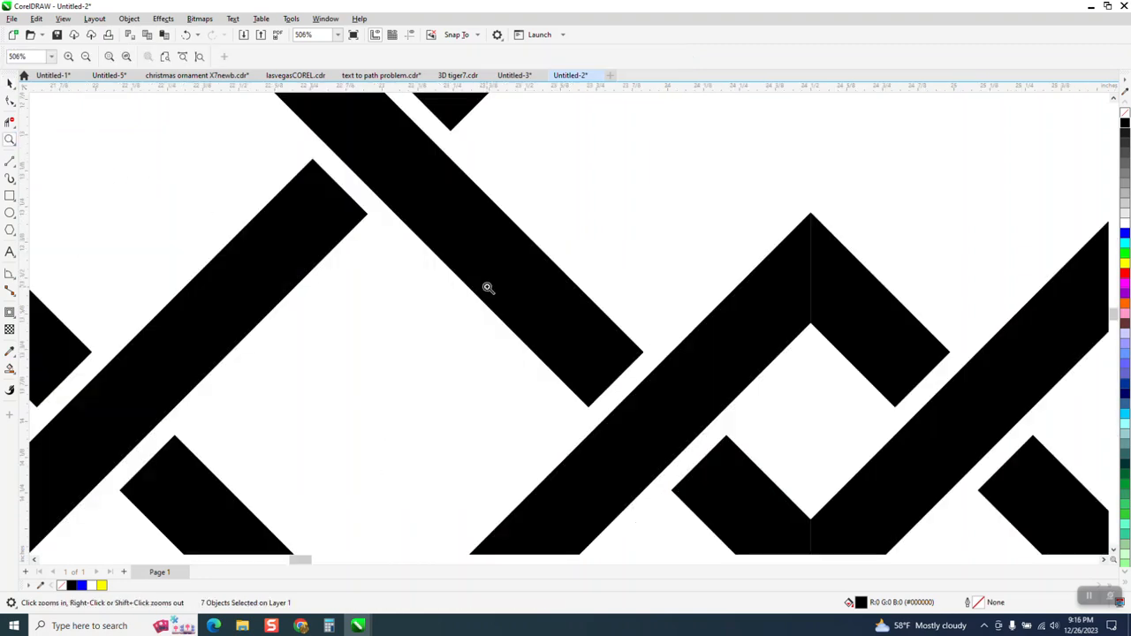
{"action": "scroll", "coordinate": [434, 250], "scroll_direction": "down", "scroll_amount": 2}
{"action": "scroll", "coordinate": [437, 252], "scroll_direction": "down", "scroll_amount": 4}
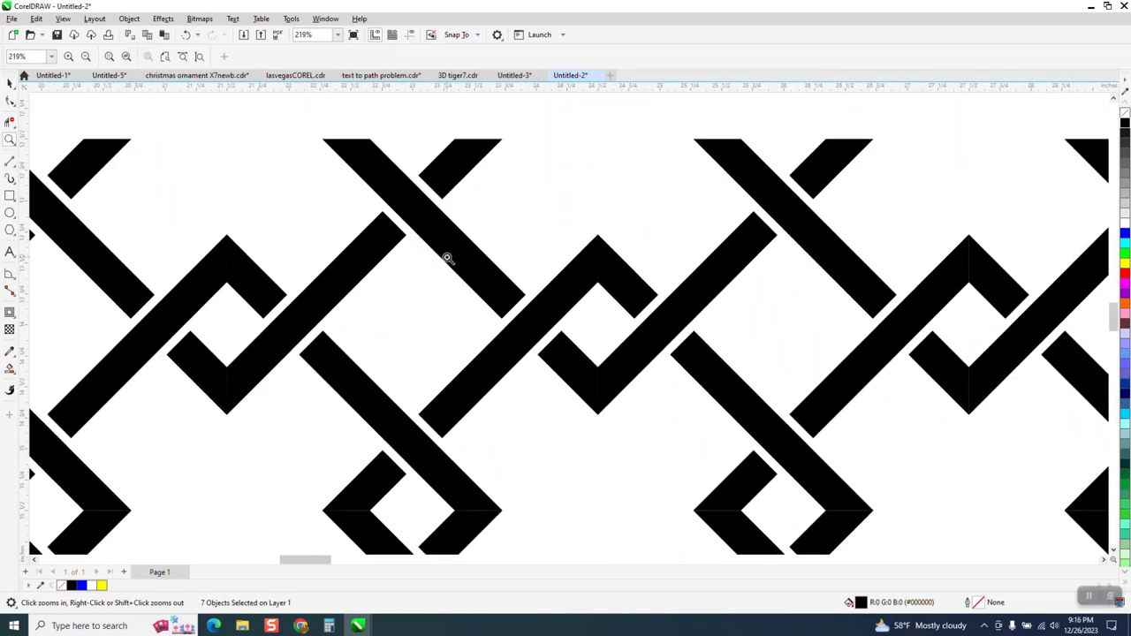
{"action": "scroll", "coordinate": [445, 257], "scroll_direction": "down", "scroll_amount": 1}
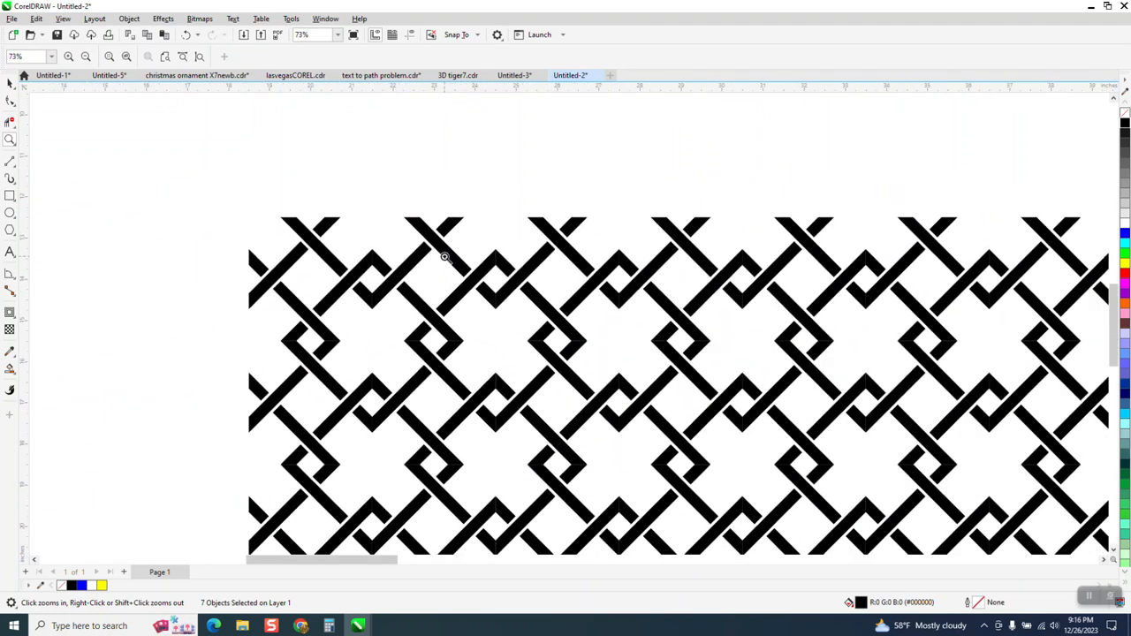
{"action": "scroll", "coordinate": [446, 256], "scroll_direction": "up", "scroll_amount": 4}
{"action": "scroll", "coordinate": [447, 255], "scroll_direction": "up", "scroll_amount": 2}
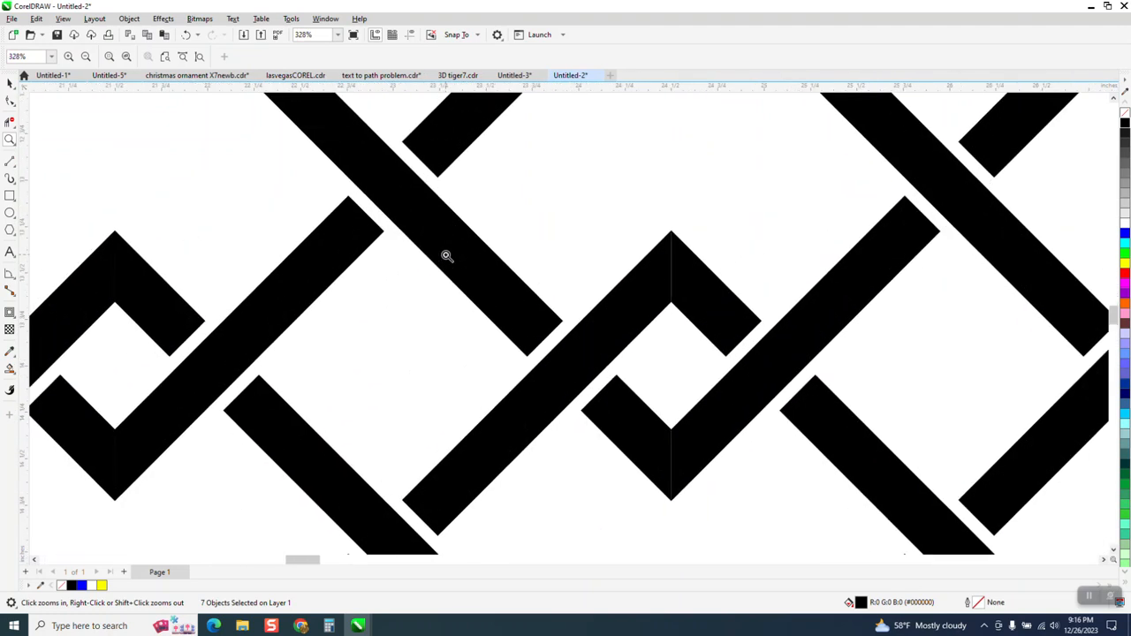
{"action": "scroll", "coordinate": [447, 256], "scroll_direction": "up", "scroll_amount": 1}
{"action": "scroll", "coordinate": [446, 255], "scroll_direction": "down", "scroll_amount": 3}
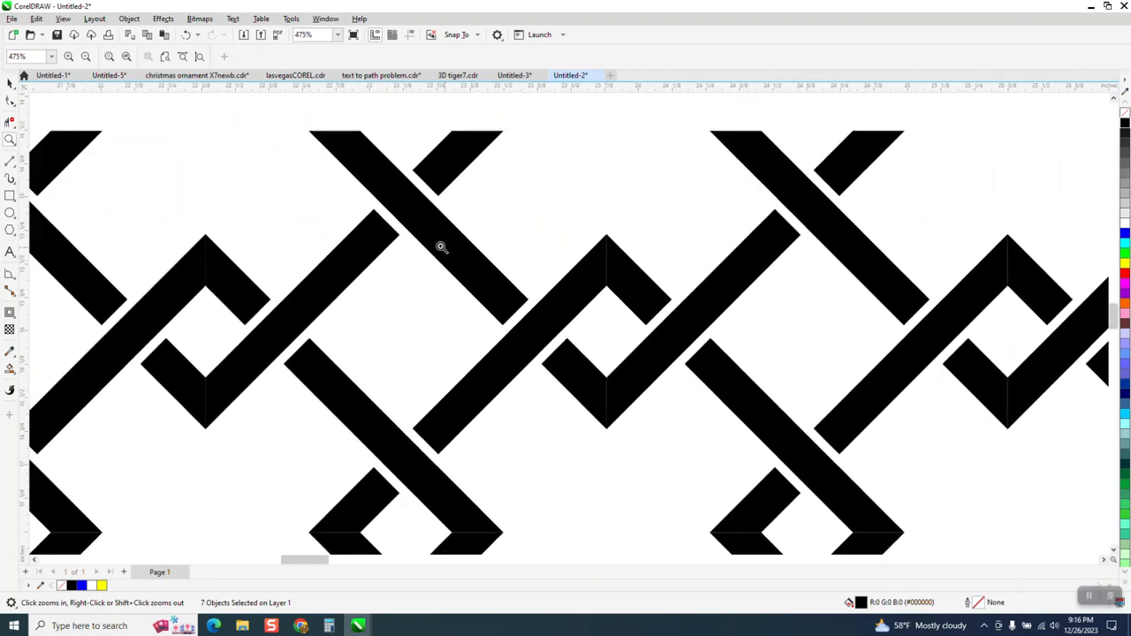
{"action": "scroll", "coordinate": [389, 216], "scroll_direction": "down", "scroll_amount": 4}
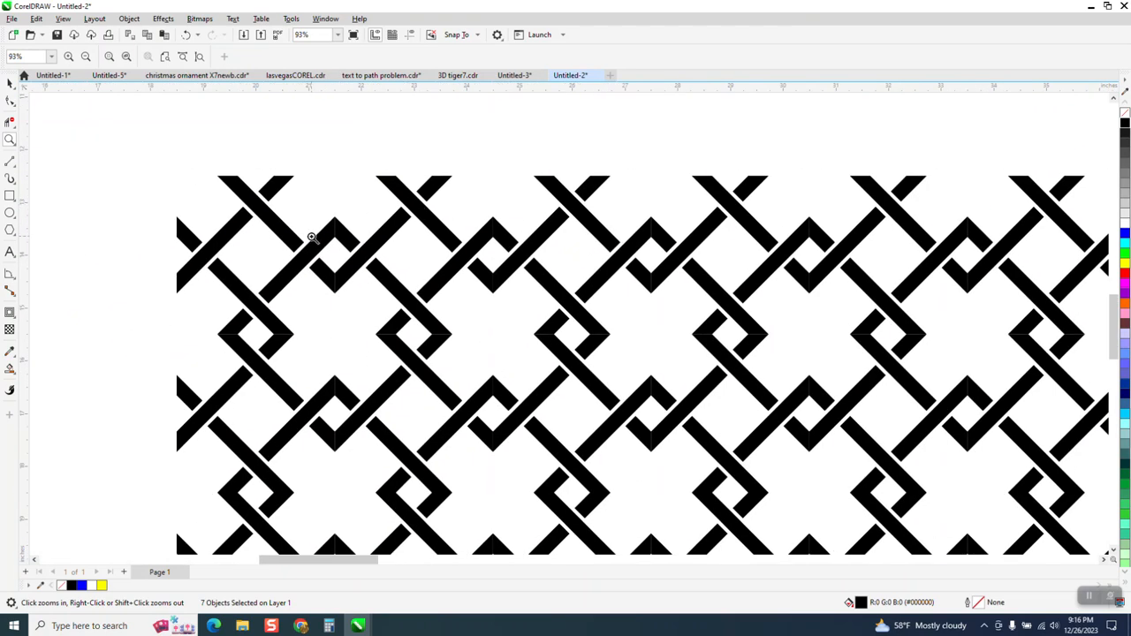
{"action": "left_click_drag", "start_coordinate": [274, 217], "coordinate": [402, 331]}
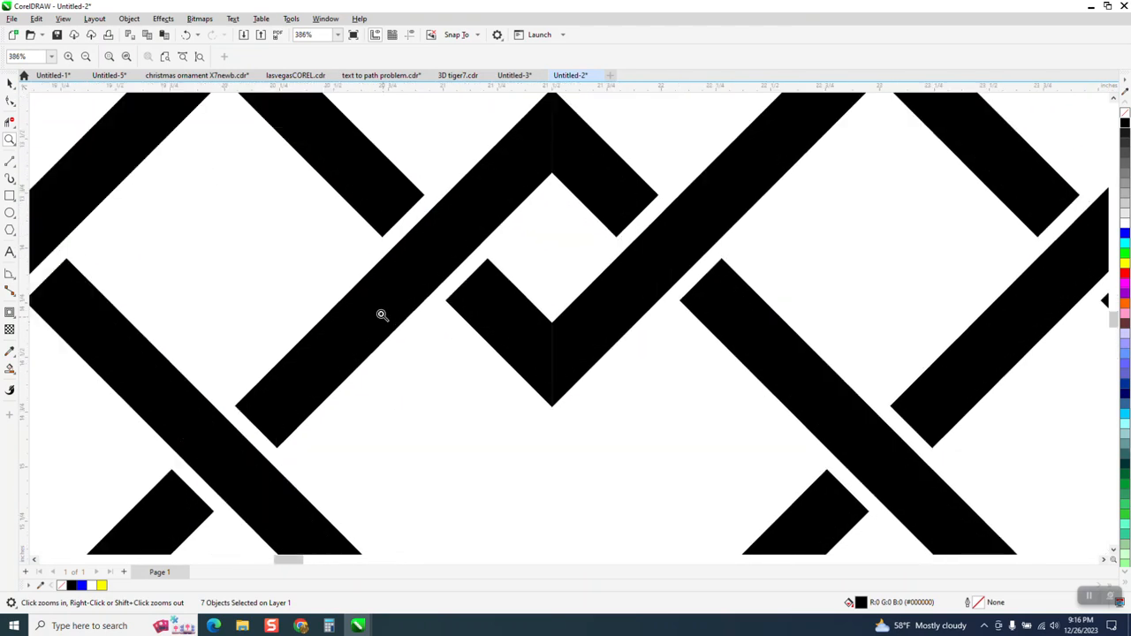
{"action": "scroll", "coordinate": [409, 215], "scroll_direction": "down", "scroll_amount": 2}
{"action": "scroll", "coordinate": [416, 227], "scroll_direction": "up", "scroll_amount": 2}
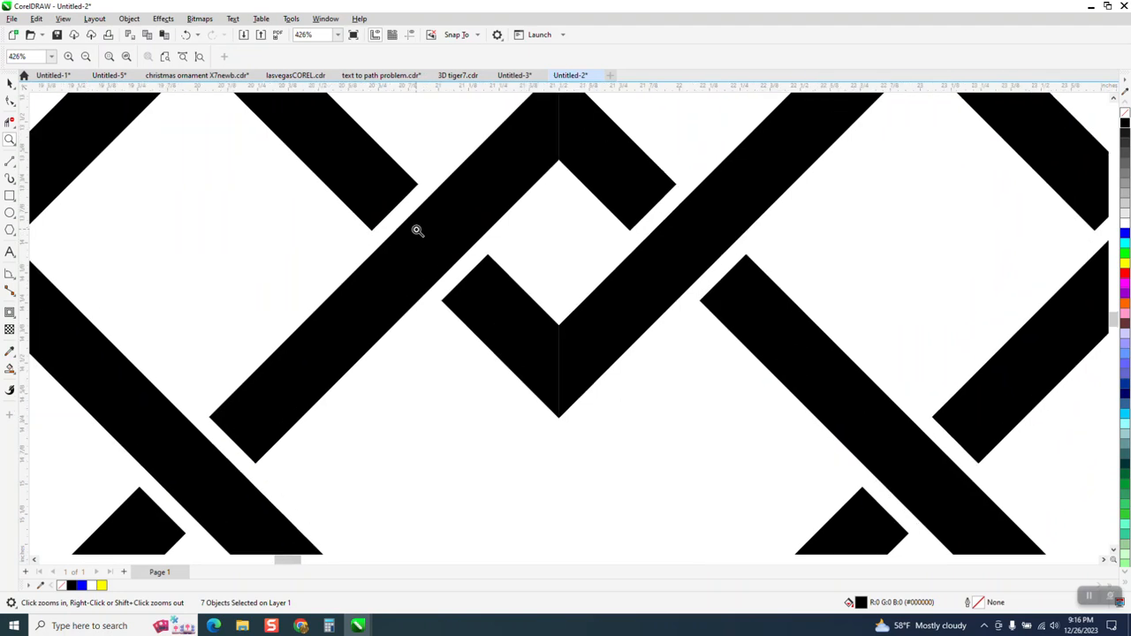
{"action": "scroll", "coordinate": [417, 209], "scroll_direction": "down", "scroll_amount": 10}
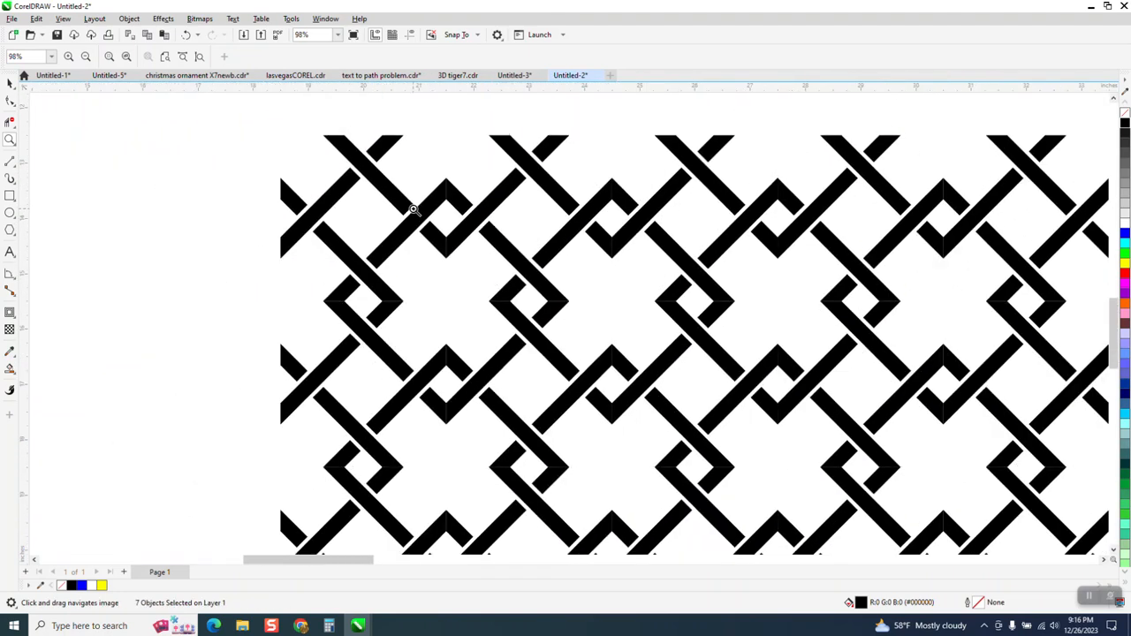
{"action": "scroll", "coordinate": [380, 182], "scroll_direction": "down", "scroll_amount": 1}
{"action": "scroll", "coordinate": [380, 183], "scroll_direction": "down", "scroll_amount": 1}
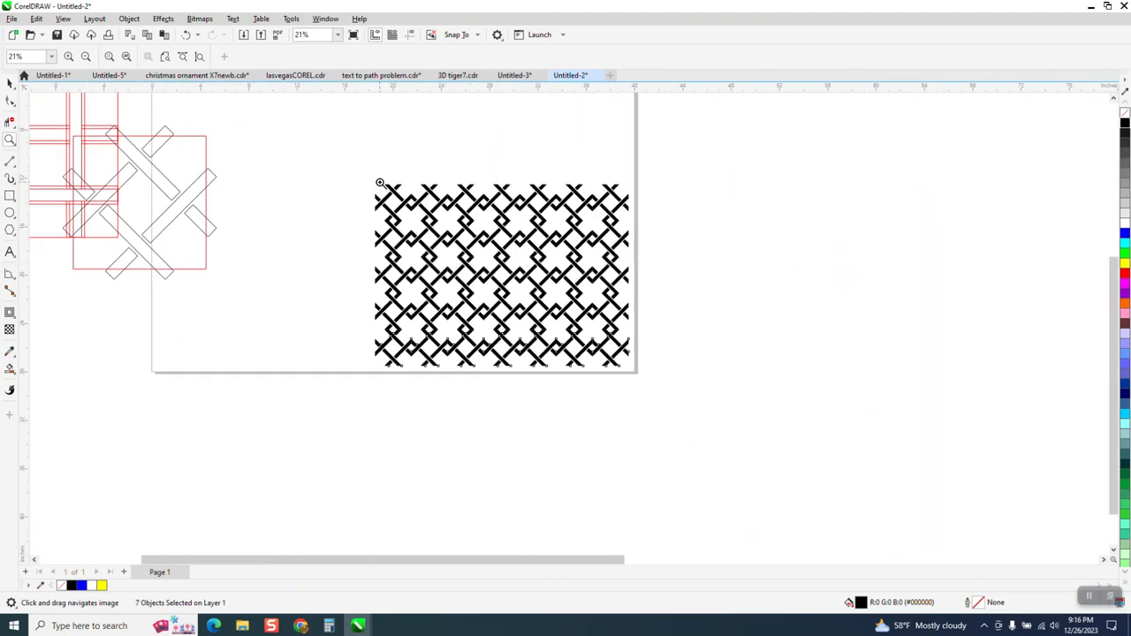
Step: Create a 21 by 15 inch rectangle fitted exactly around the whole lattice pattern and fill it with yellow
{"action": "left_click", "coordinate": [11, 83]}
{"action": "left_click_drag", "start_coordinate": [332, 159], "coordinate": [501, 293]}
{"action": "left_click", "coordinate": [286, 196]}
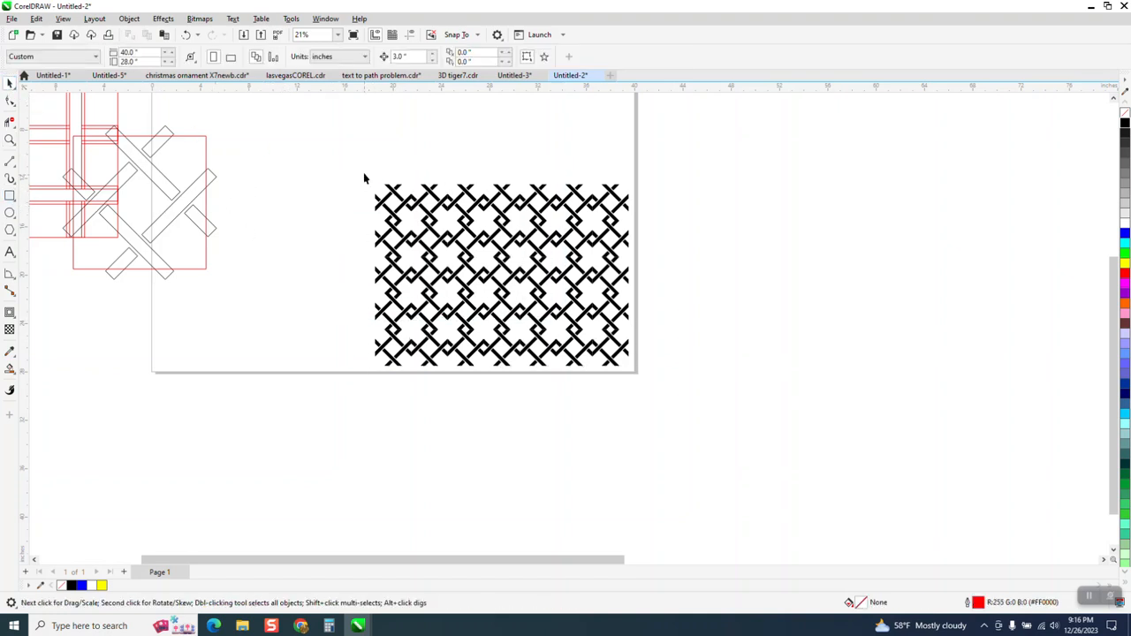
{"action": "left_click_drag", "start_coordinate": [645, 357], "coordinate": [711, 394]}
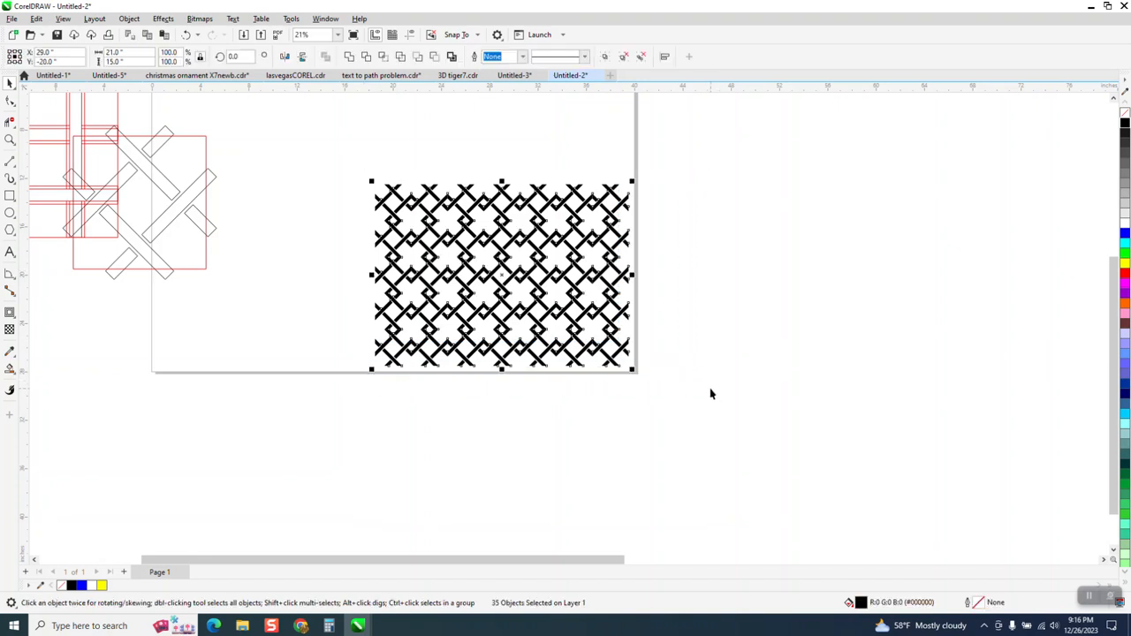
{"action": "left_click", "coordinate": [10, 196]}
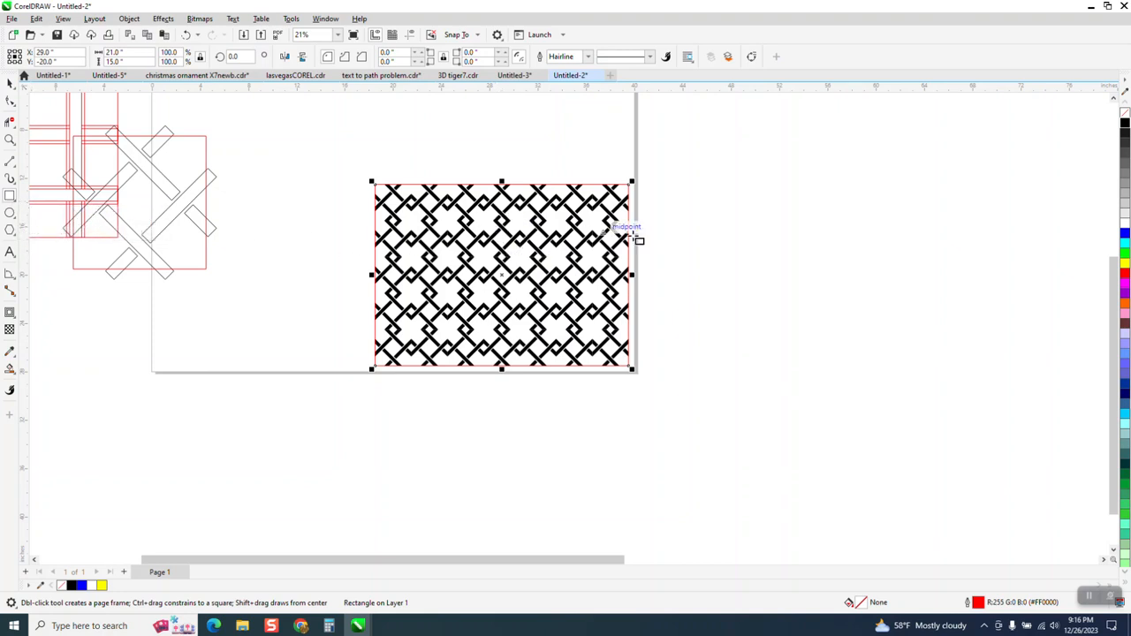
{"action": "left_click", "coordinate": [1125, 265]}
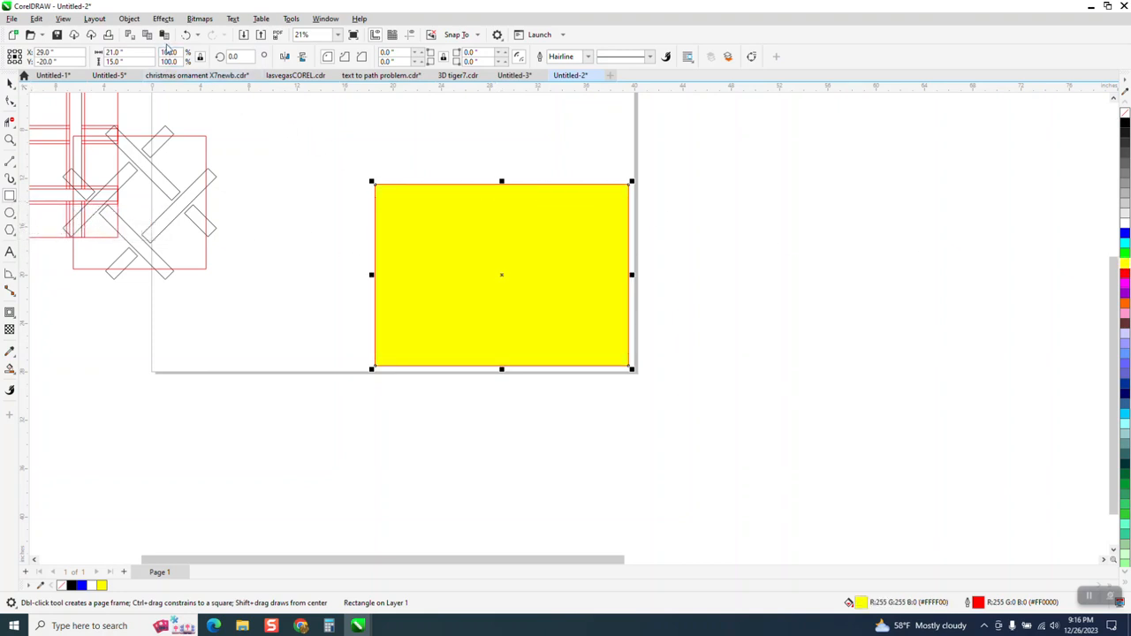
Step: Send the yellow rectangle to the back of the page, behind the lattice pattern
{"action": "left_click", "coordinate": [131, 19]}
{"action": "mouse_move", "coordinate": [265, 207]}
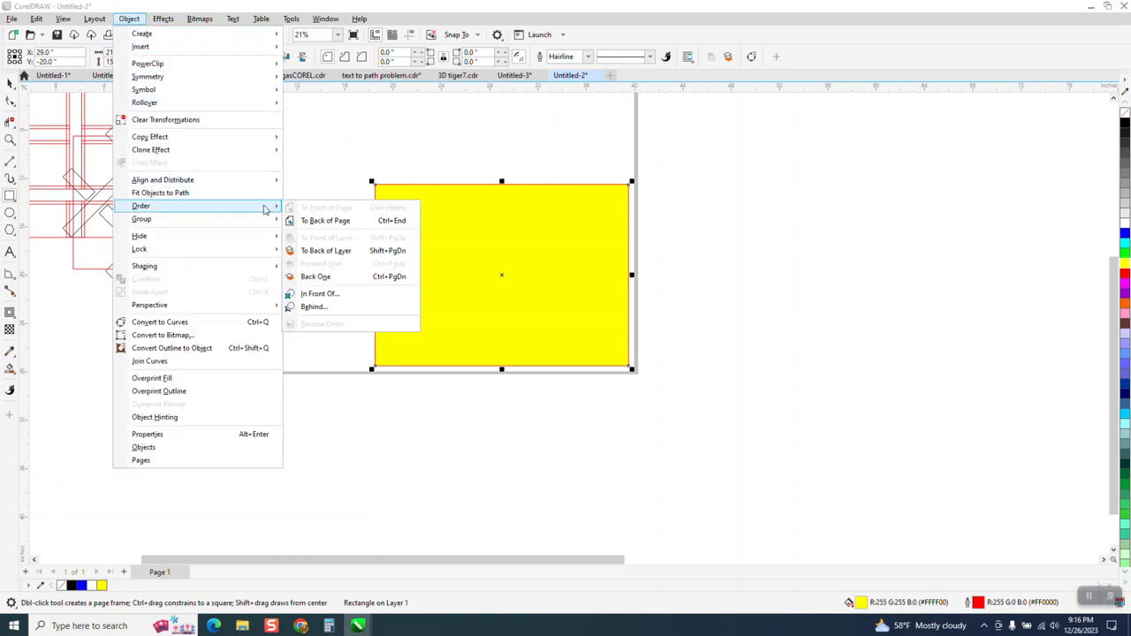
{"action": "left_click", "coordinate": [339, 221]}
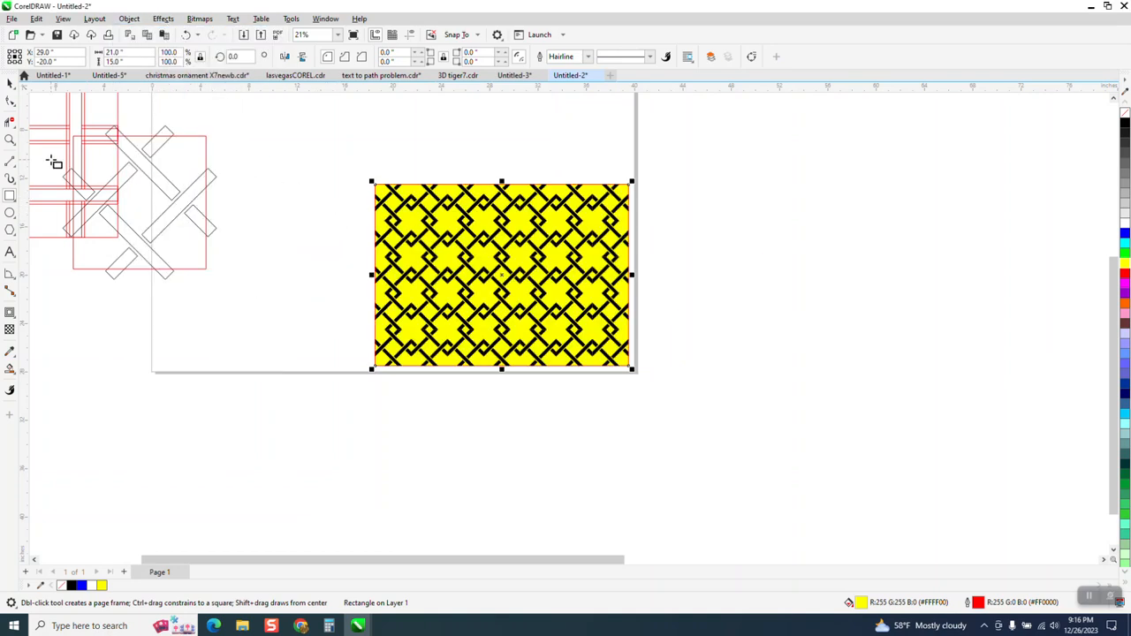
Step: Examine the seams between neighbouring tiles up close against the yellow background
{"action": "left_click", "coordinate": [9, 139]}
{"action": "left_click_drag", "start_coordinate": [407, 177], "coordinate": [490, 231]}
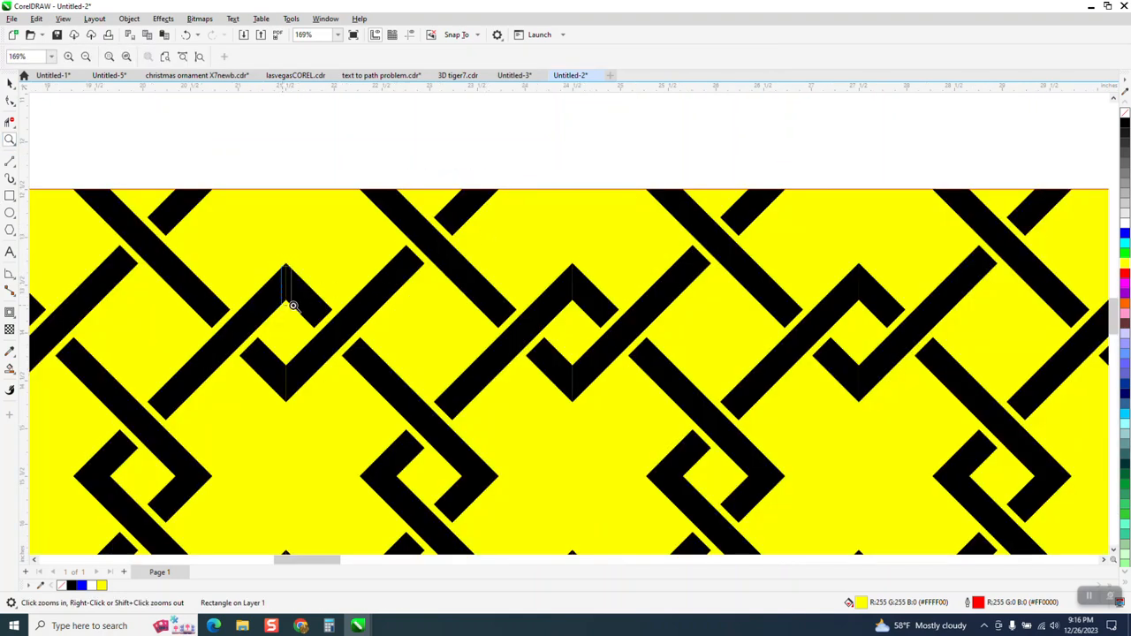
{"action": "left_click_drag", "start_coordinate": [279, 298], "coordinate": [304, 307]}
{"action": "scroll", "coordinate": [510, 288], "scroll_direction": "down", "scroll_amount": 2}
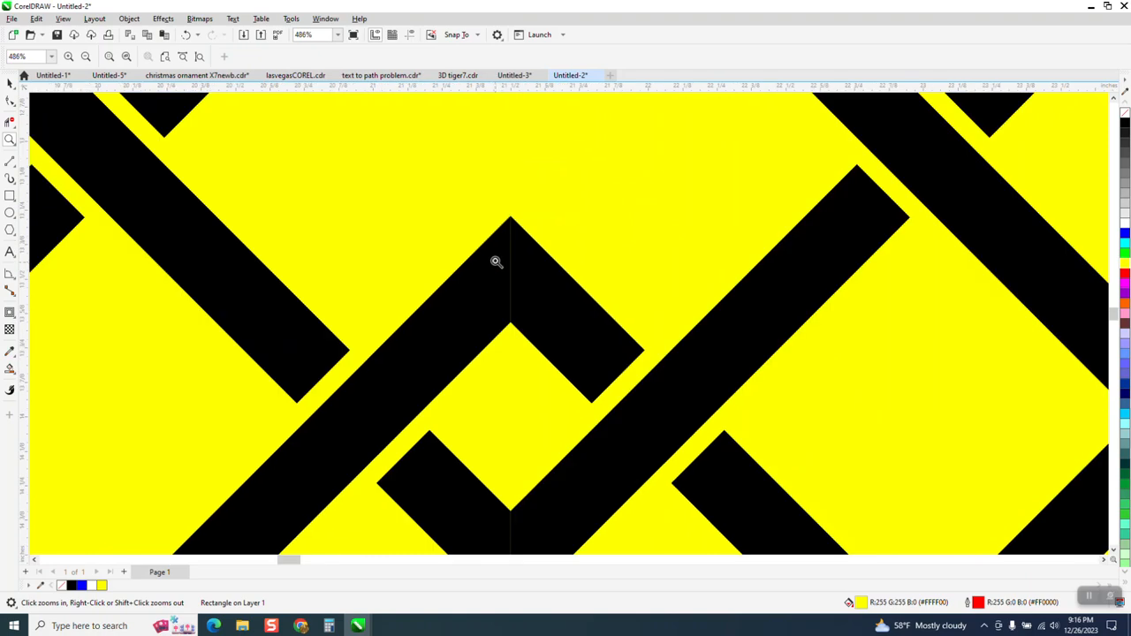
{"action": "scroll", "coordinate": [497, 262], "scroll_direction": "down", "scroll_amount": 5}
Step: Delete the yellow background rectangle behind the lattice
{"action": "left_click", "coordinate": [9, 84]}
{"action": "left_click", "coordinate": [358, 223]}
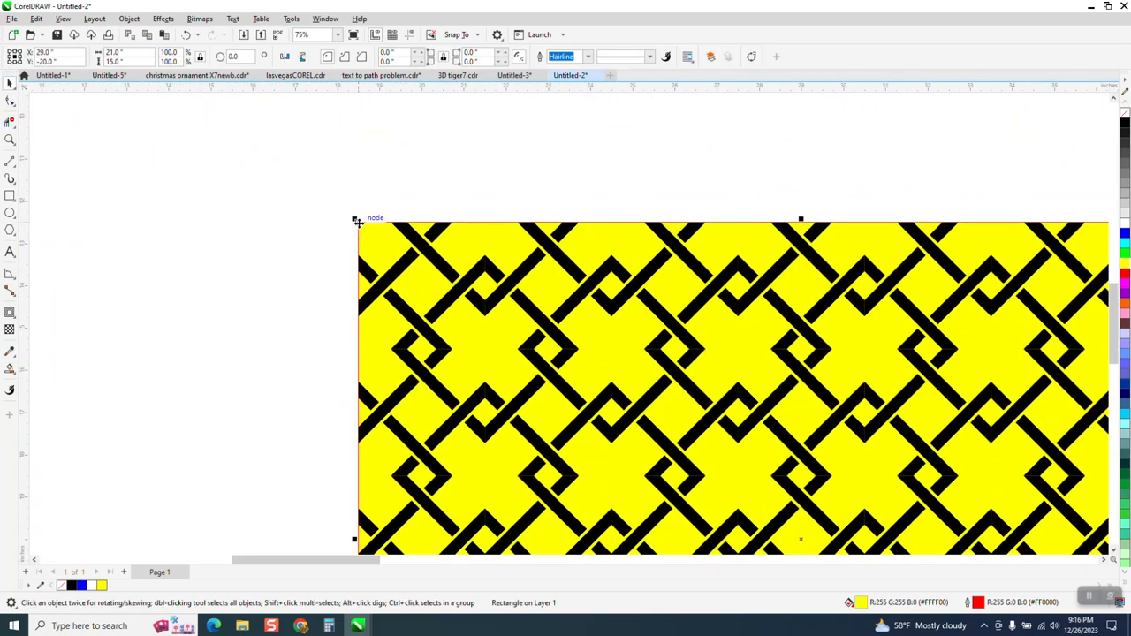
{"action": "key", "text": "Delete"}
Step: Select all tiles of the lattice and weld them into one curve
{"action": "scroll", "coordinate": [336, 212], "scroll_direction": "down", "scroll_amount": 3}
{"action": "left_click_drag", "start_coordinate": [592, 398], "coordinate": [751, 477]}
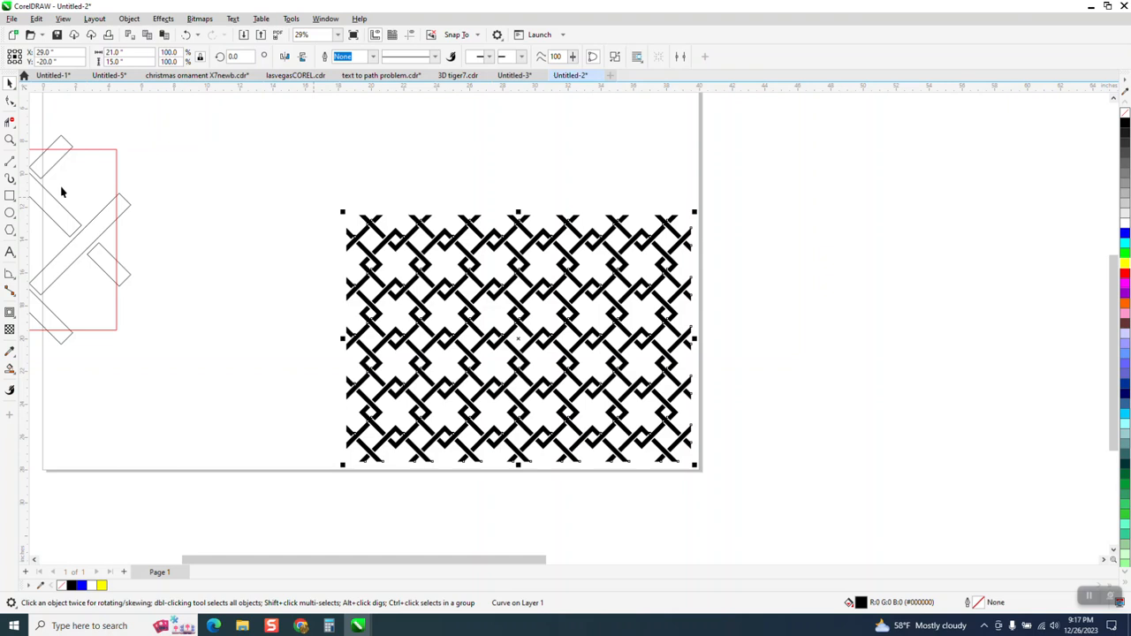
Step: Draw a rectangle about 8.1 by 4.8 inches over the lattice's upper-left corner, yellow with a red outline, and send it to the back of the page
{"action": "left_click", "coordinate": [10, 196]}
{"action": "left_click_drag", "start_coordinate": [330, 204], "coordinate": [550, 282]}
{"action": "right_click", "coordinate": [1125, 272]}
{"action": "left_click", "coordinate": [1125, 263]}
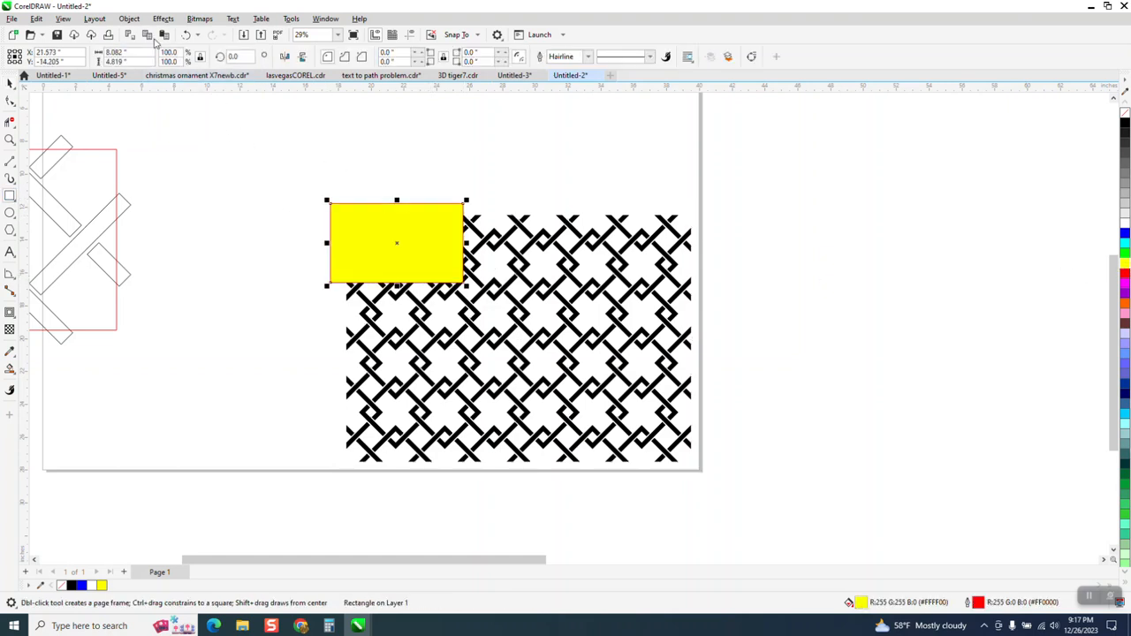
{"action": "left_click", "coordinate": [129, 19]}
{"action": "mouse_move", "coordinate": [142, 206]}
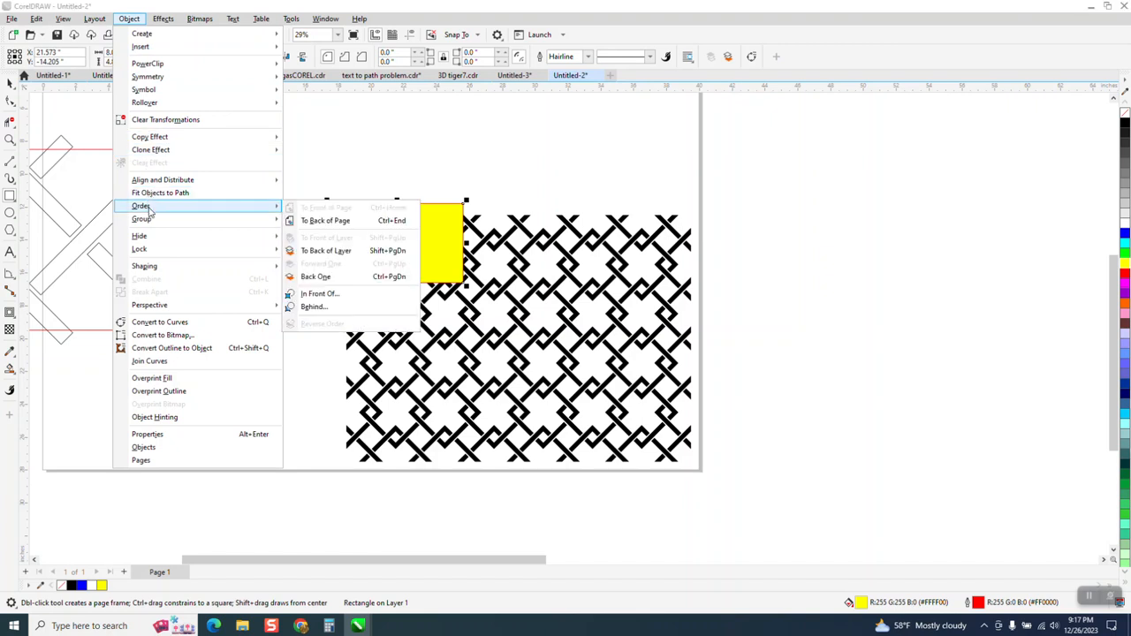
{"action": "left_click", "coordinate": [323, 218]}
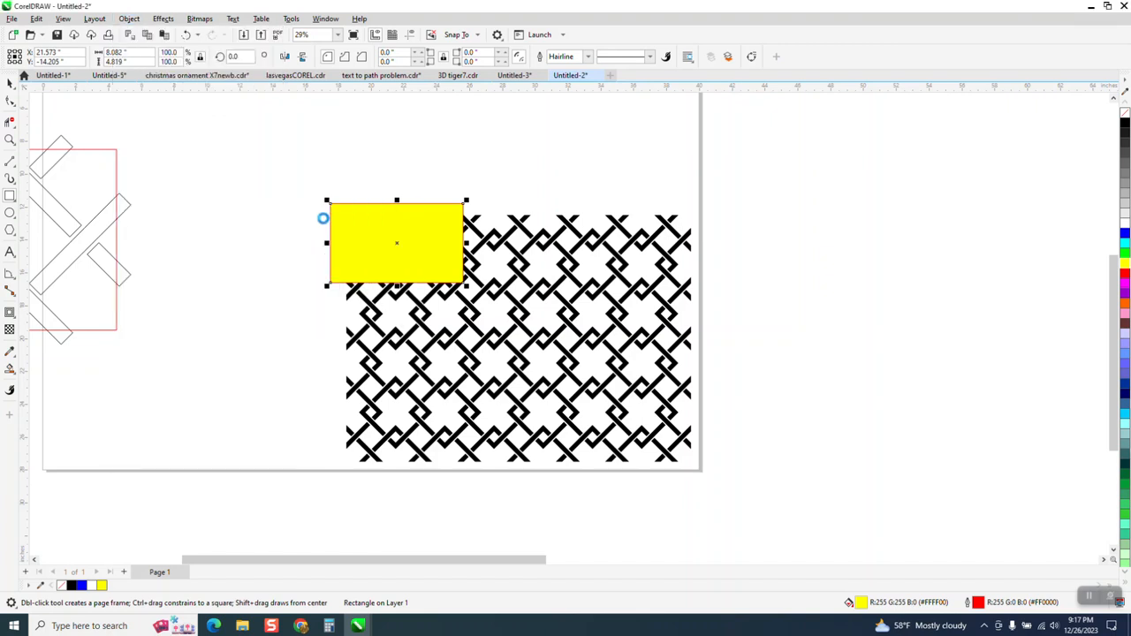
Step: Examine the joints of the welded lattice up close over the small yellow rectangle
{"action": "left_click", "coordinate": [10, 140]}
{"action": "left_click_drag", "start_coordinate": [380, 221], "coordinate": [416, 250]}
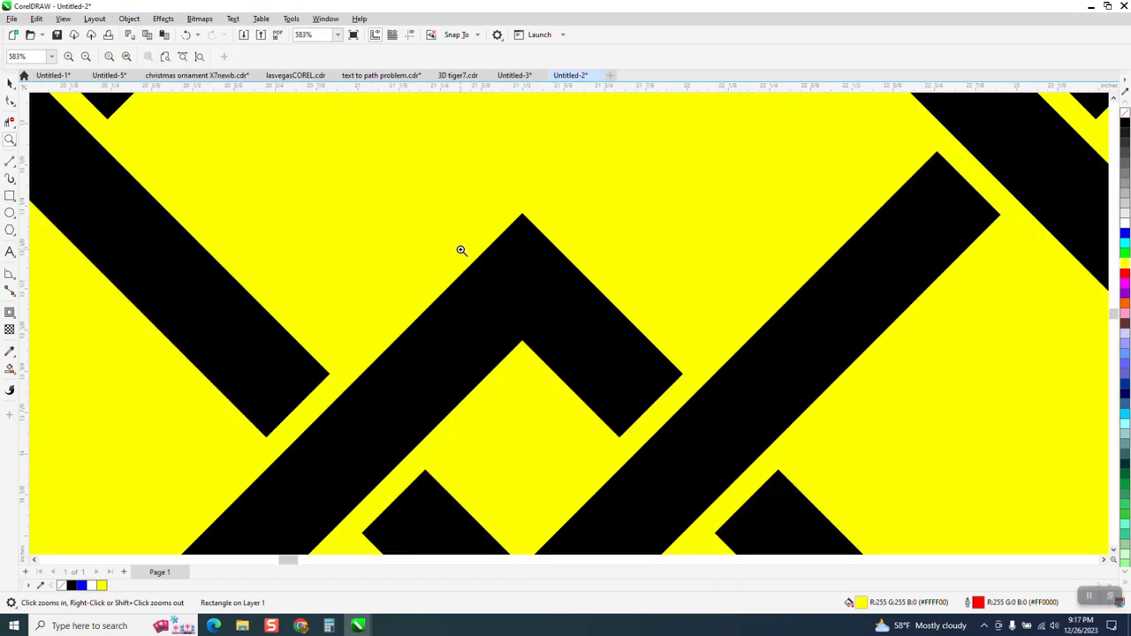
{"action": "right_click", "coordinate": [483, 314]}
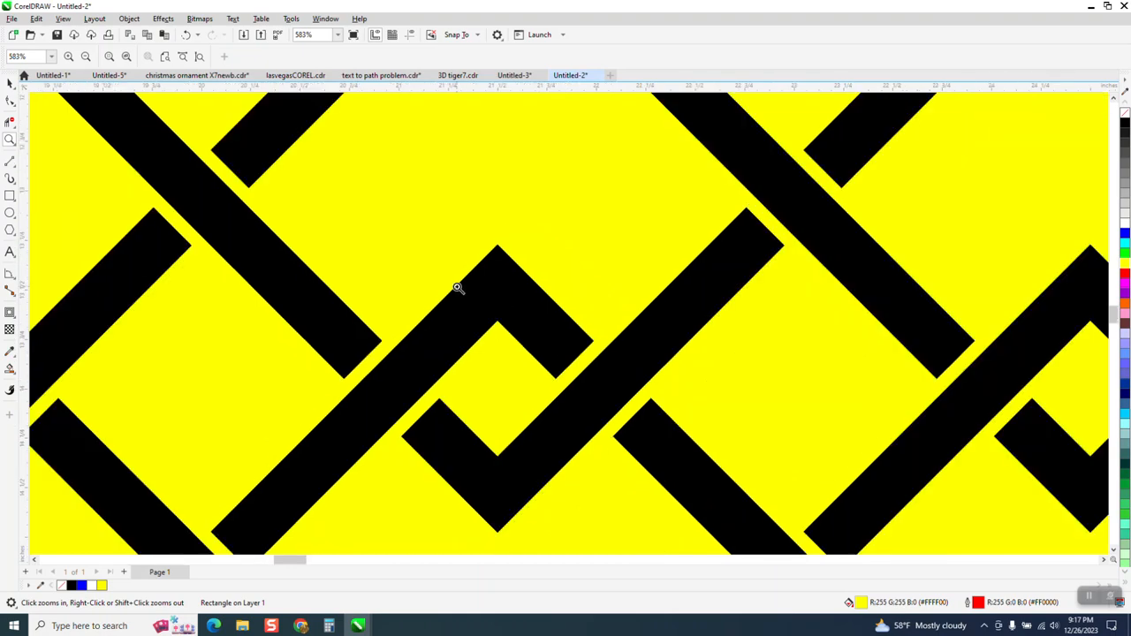
{"action": "right_click", "coordinate": [455, 281]}
{"action": "right_click", "coordinate": [450, 266]}
{"action": "right_click", "coordinate": [447, 255]}
{"action": "right_click", "coordinate": [434, 253]}
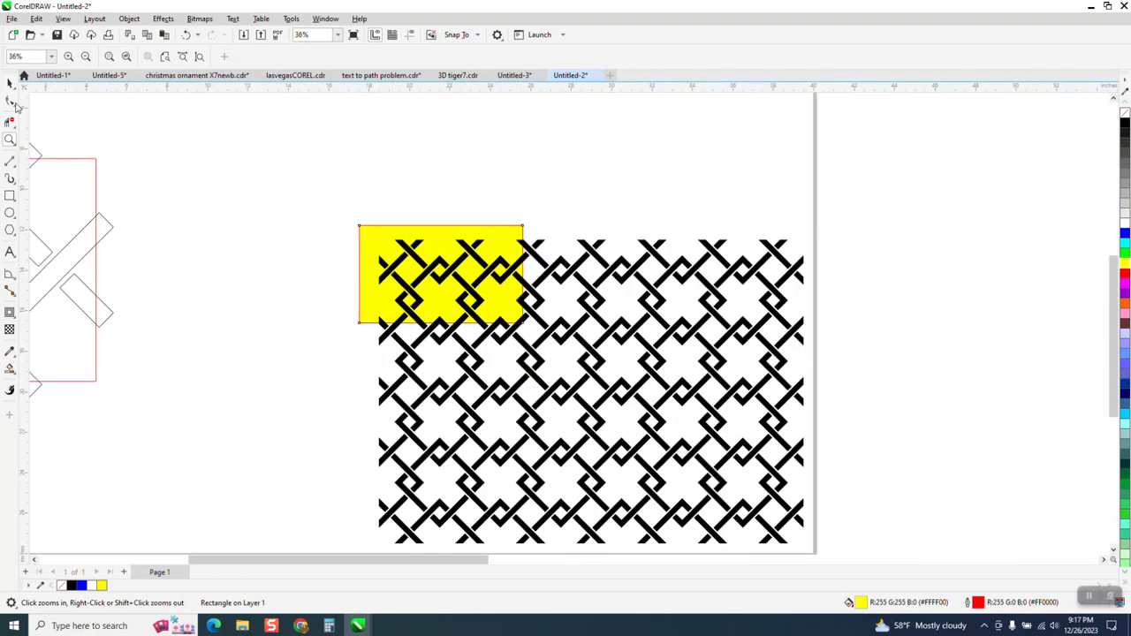
Step: Remove the welded lattice's fill and give it a black outline
{"action": "left_click", "coordinate": [10, 83]}
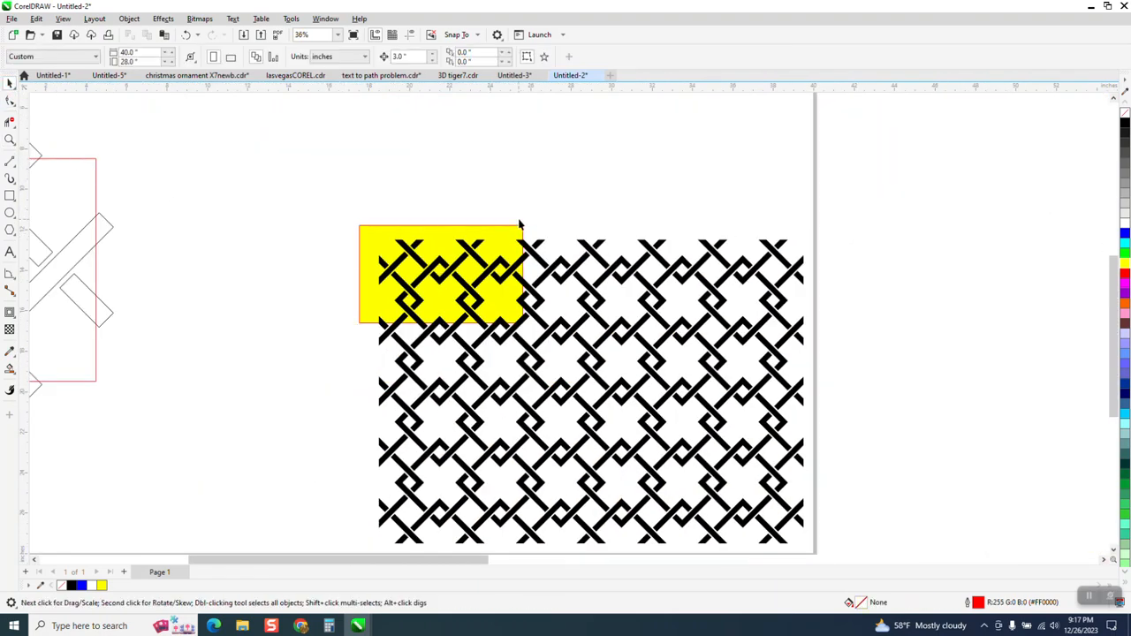
{"action": "left_click", "coordinate": [594, 255]}
{"action": "left_click", "coordinate": [1125, 113]}
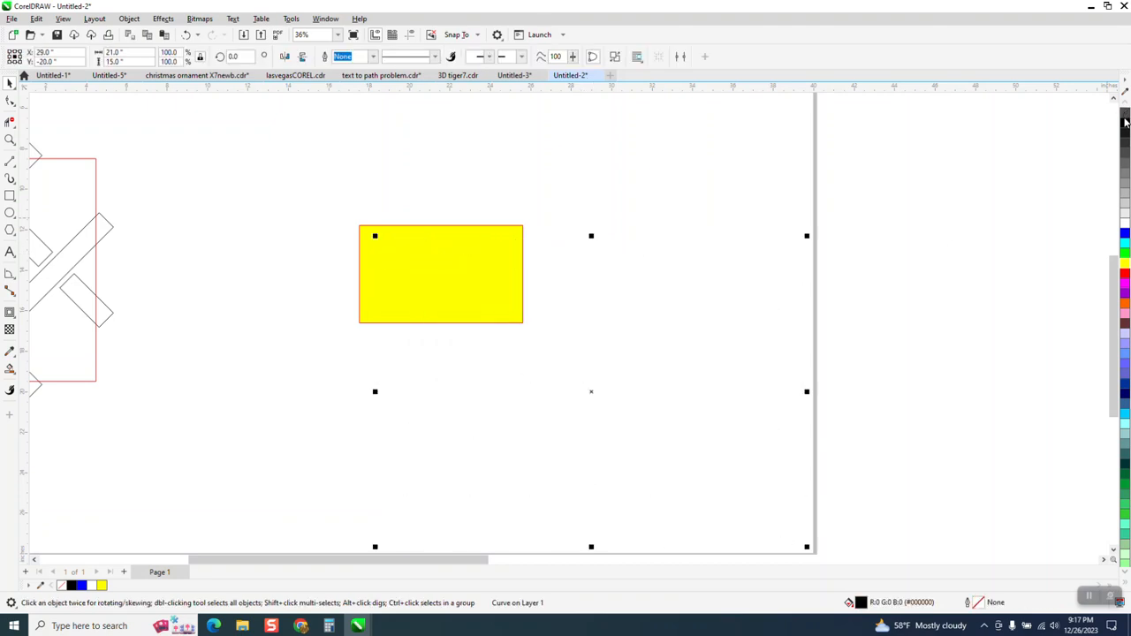
{"action": "right_click", "coordinate": [1125, 124]}
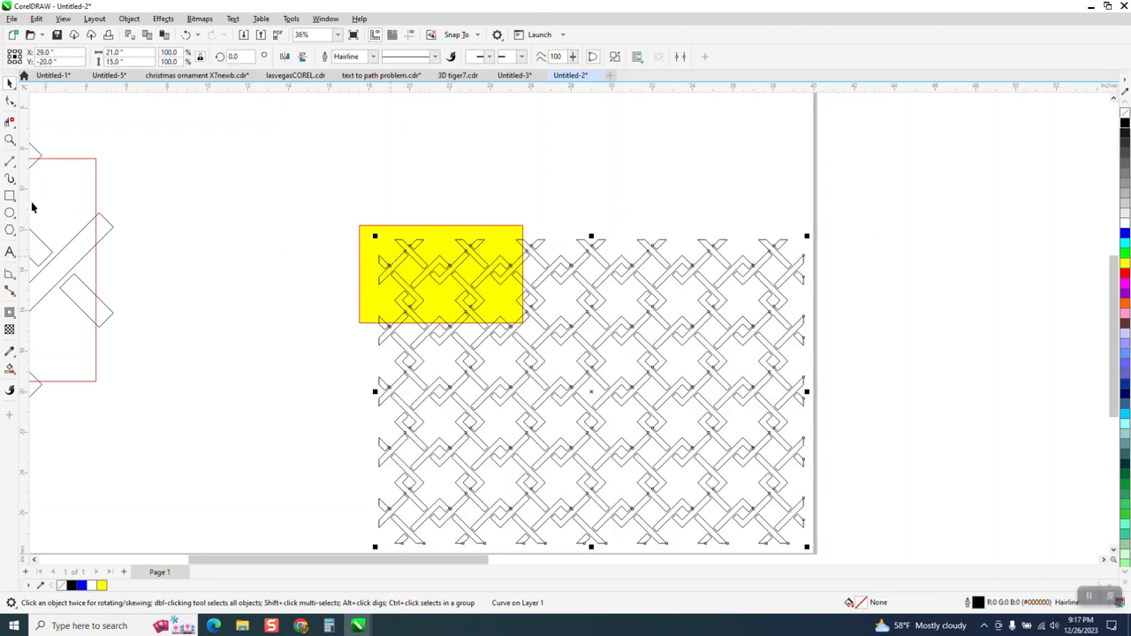
Step: Examine the lattice's outlines up close where neighbouring tiles were joined
{"action": "left_click", "coordinate": [10, 139]}
{"action": "left_click_drag", "start_coordinate": [455, 246], "coordinate": [528, 301]}
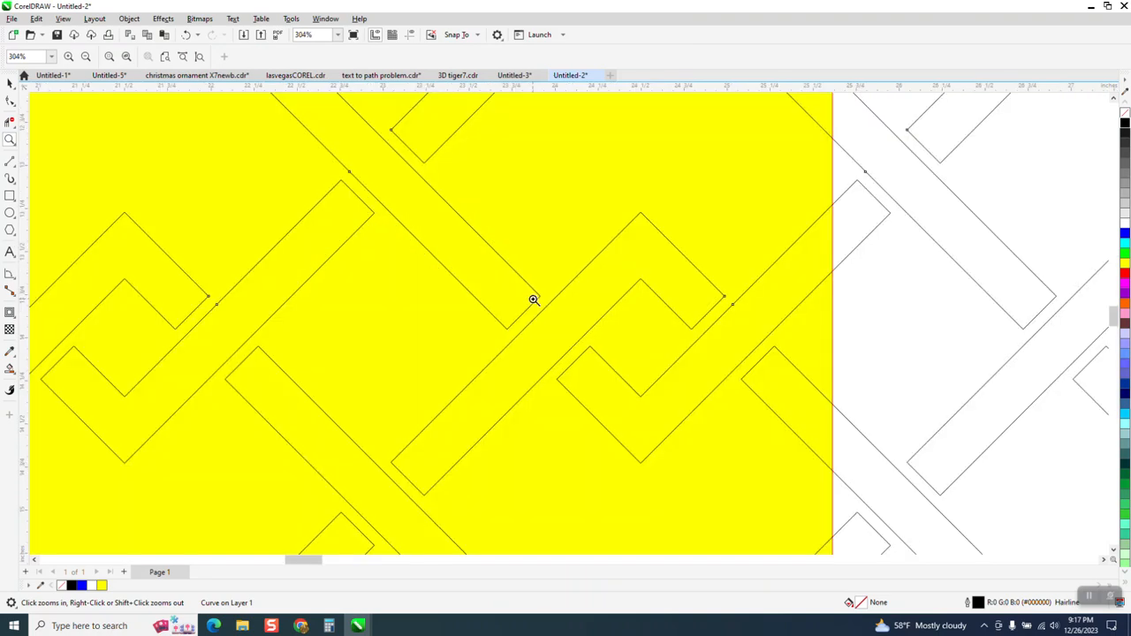
{"action": "right_click", "coordinate": [533, 299]}
{"action": "right_click", "coordinate": [530, 291]}
{"action": "right_click", "coordinate": [531, 290]}
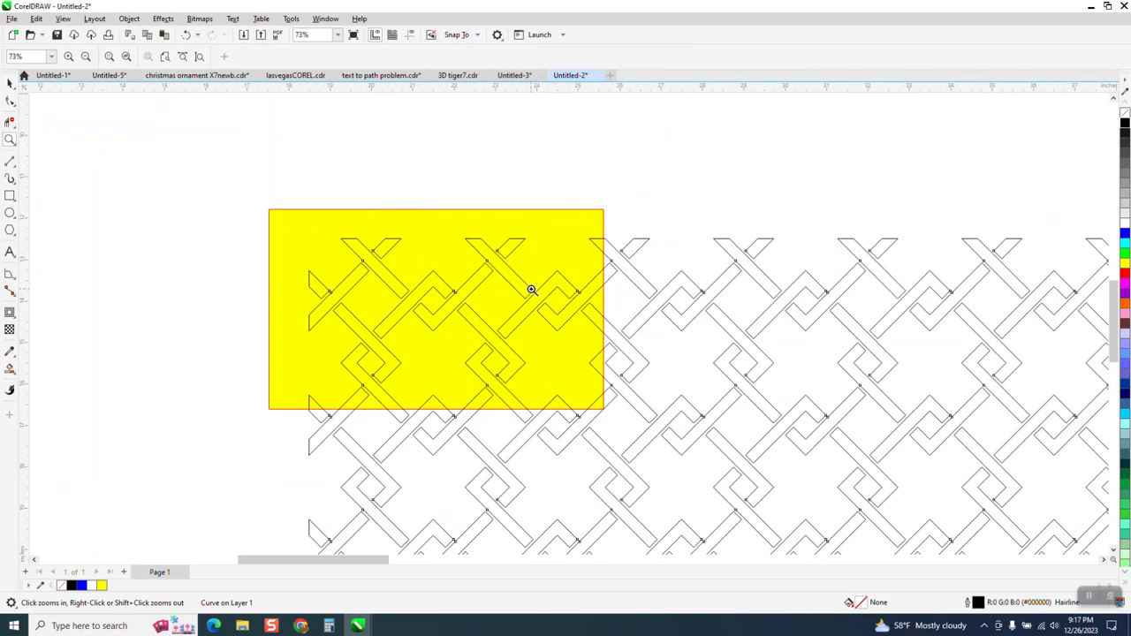
Step: Undo the lattice's outline and fill changes and delete the small yellow rectangle
{"action": "left_click", "coordinate": [187, 36]}
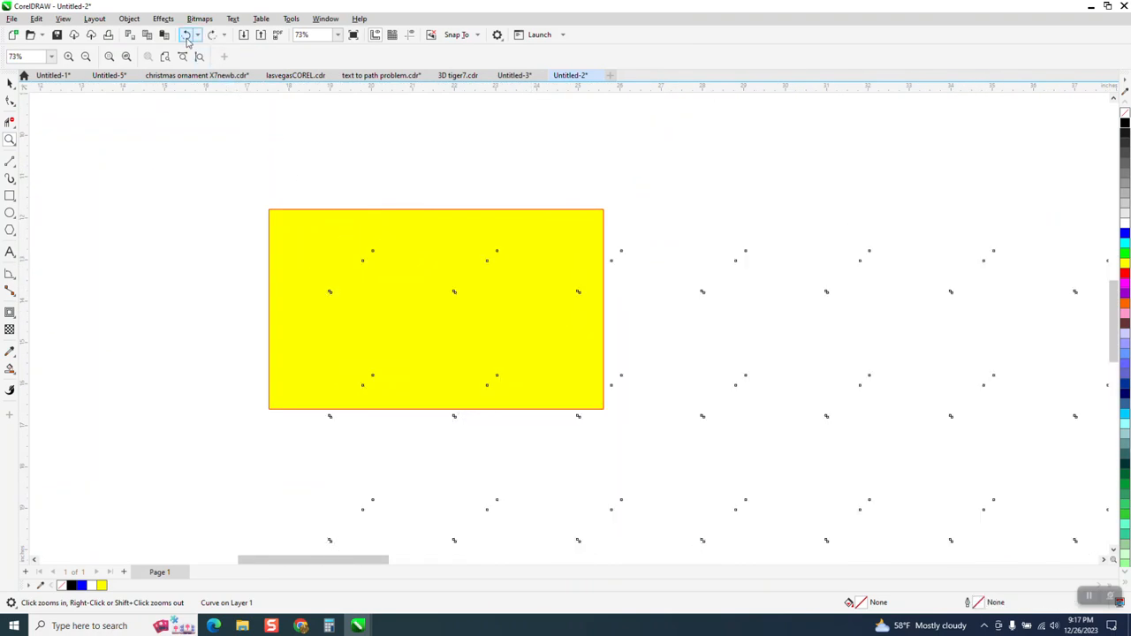
{"action": "left_click", "coordinate": [10, 83]}
{"action": "left_click", "coordinate": [345, 235]}
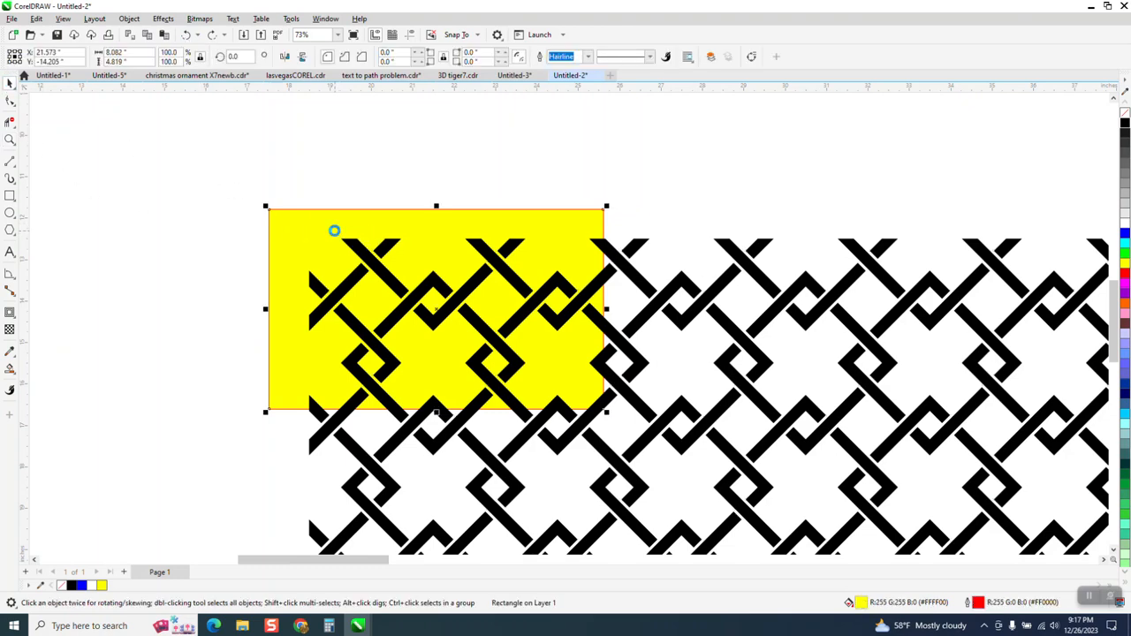
{"action": "key", "text": "Delete"}
{"action": "scroll", "coordinate": [333, 252], "scroll_direction": "down", "scroll_amount": 1}
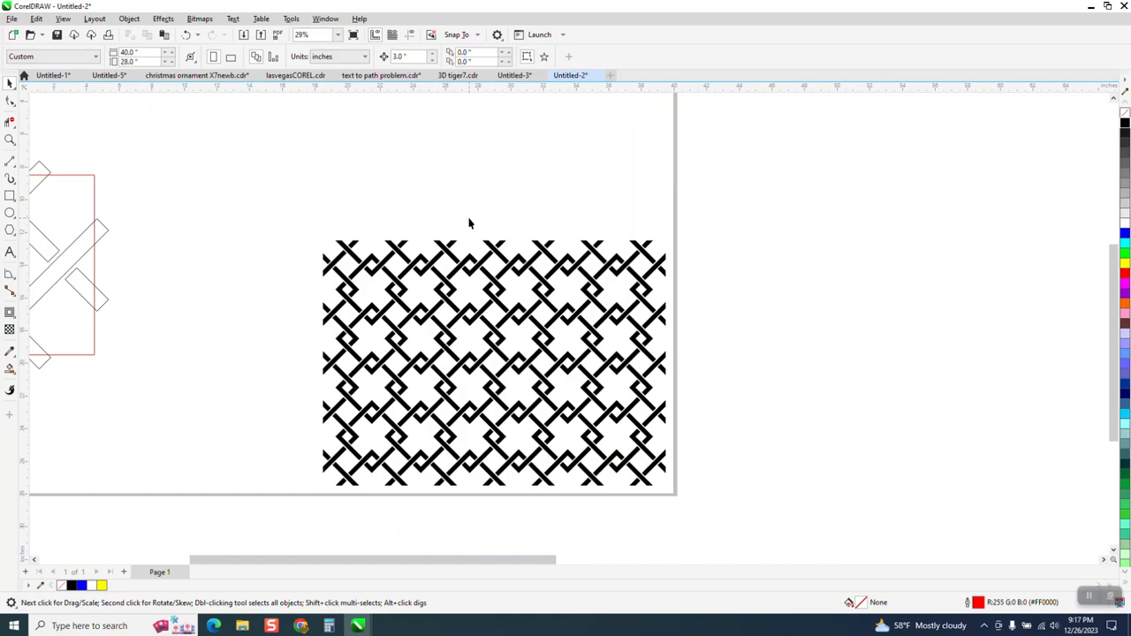